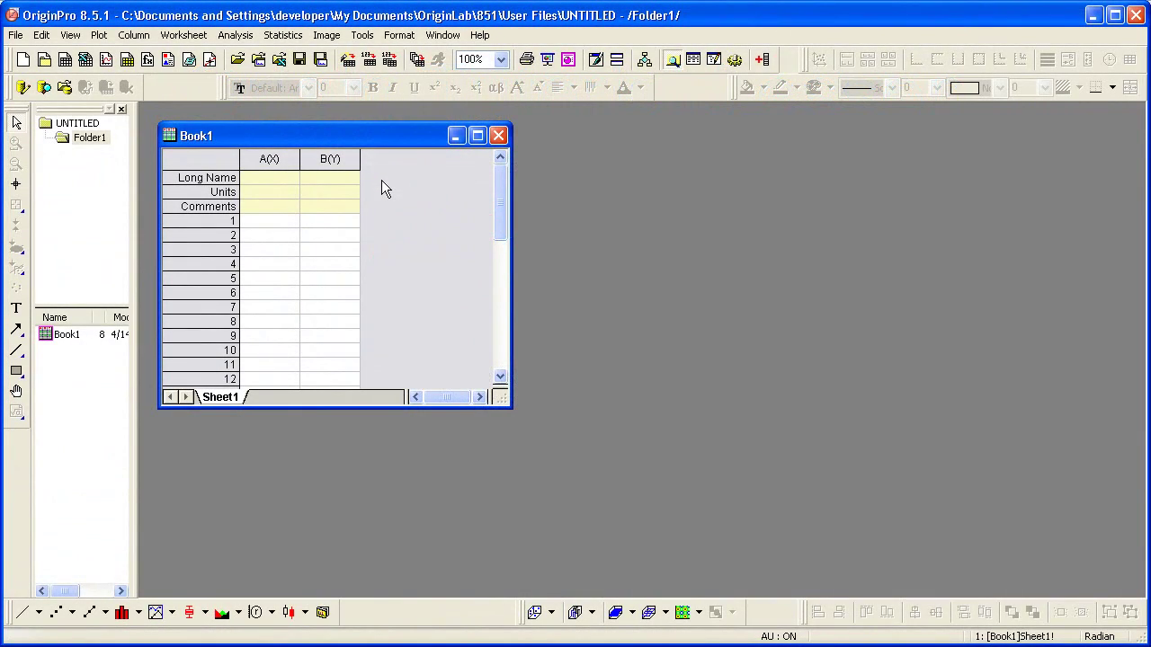
Step: Open Digitizer_Final_Image.jpg in the Digitizer and maximize the Digitize1 window
click(212, 66)
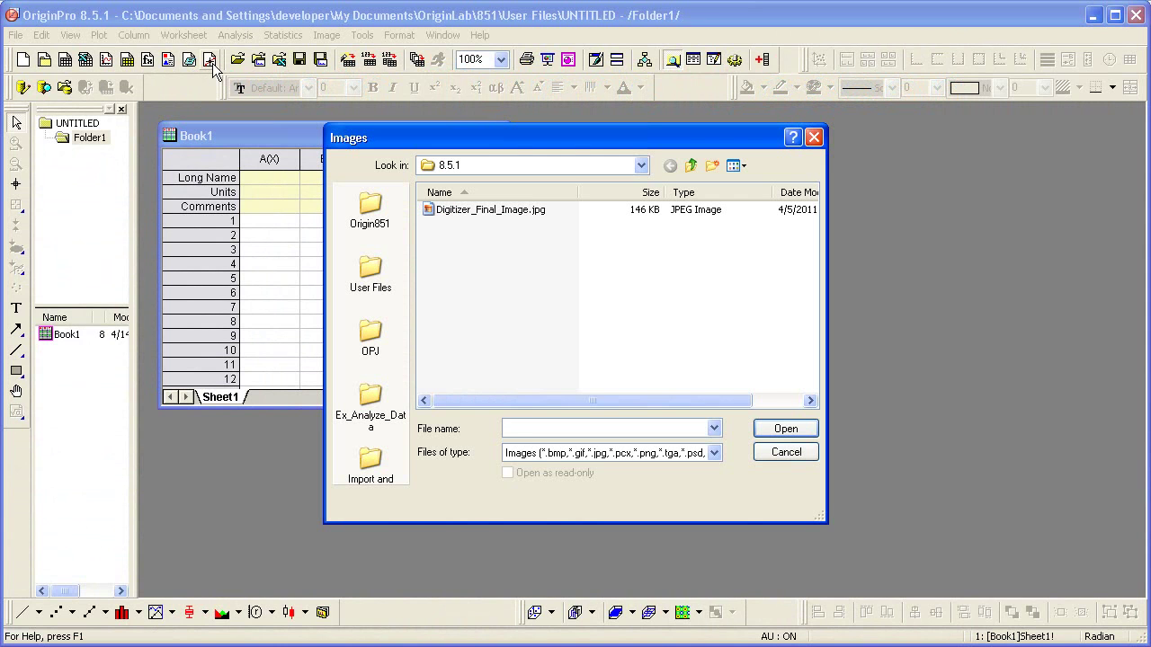
double_click(497, 220)
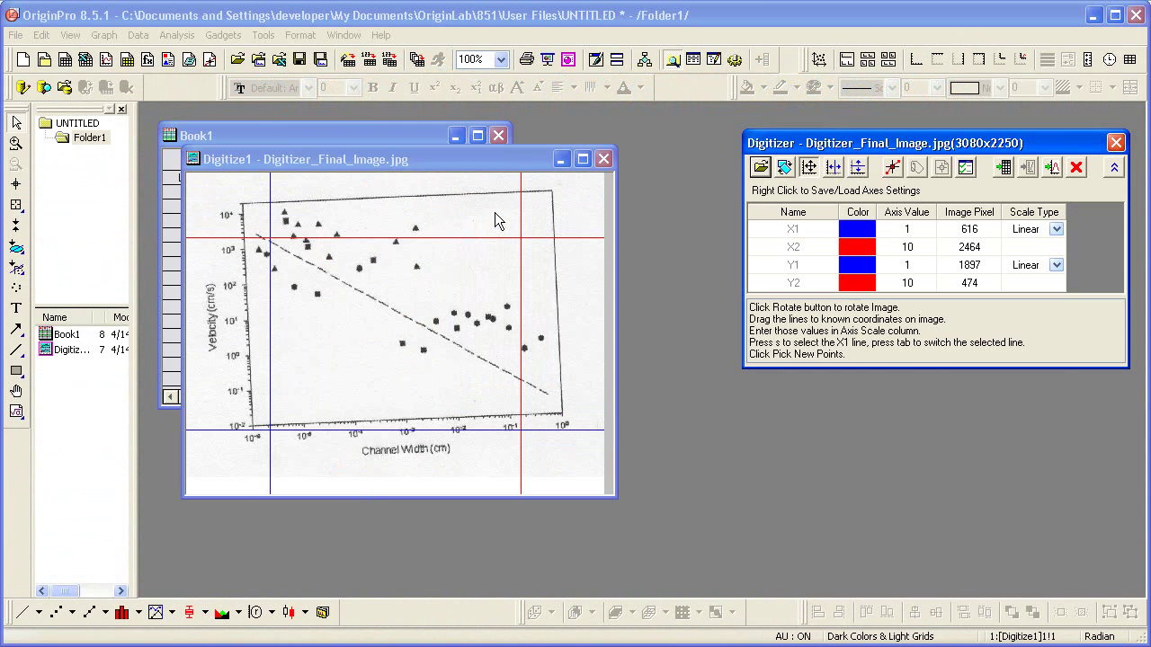
double_click(479, 160)
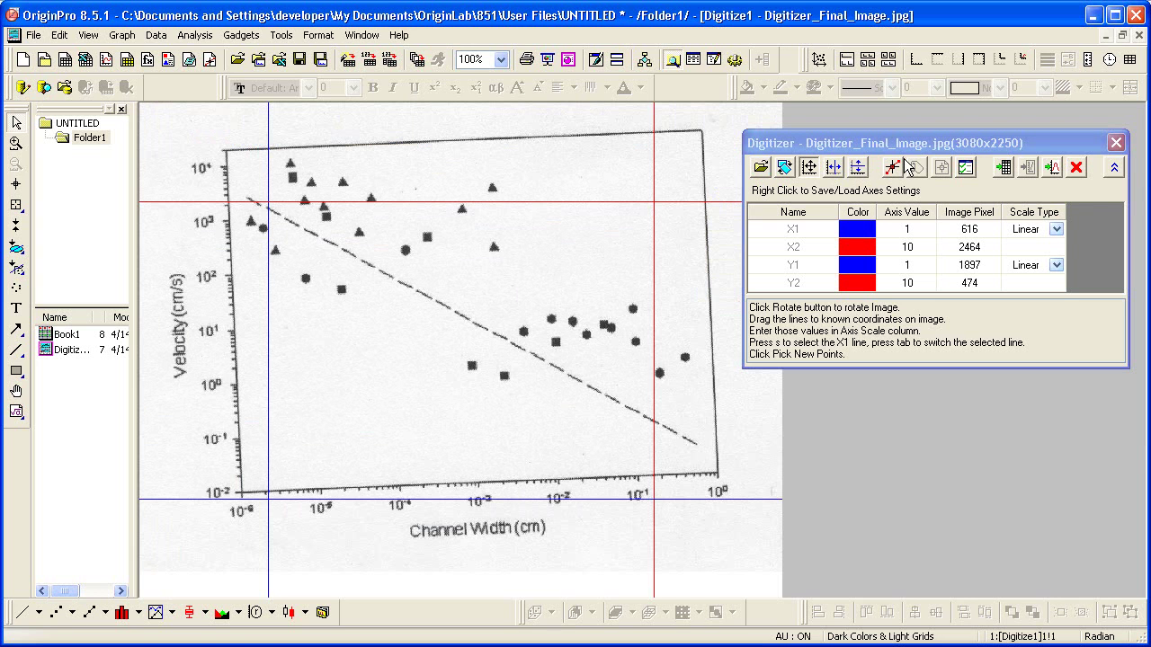
Step: Check the default X1, X2, Y2 and Y1 reference lines on the scanned image
click(778, 230)
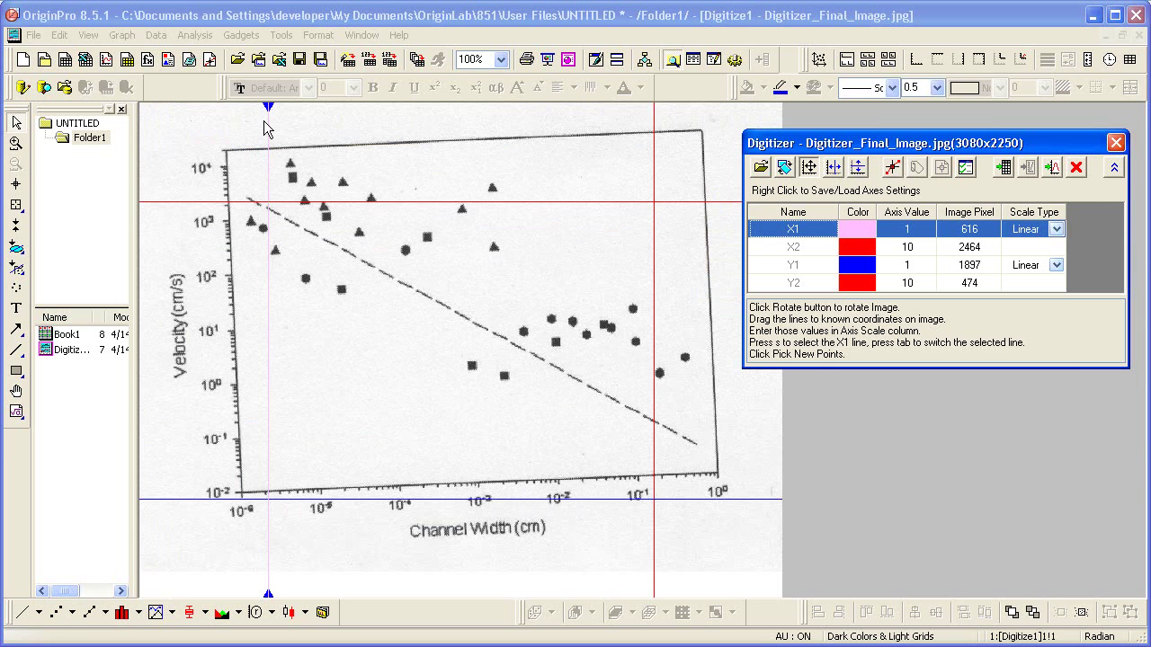
click(654, 126)
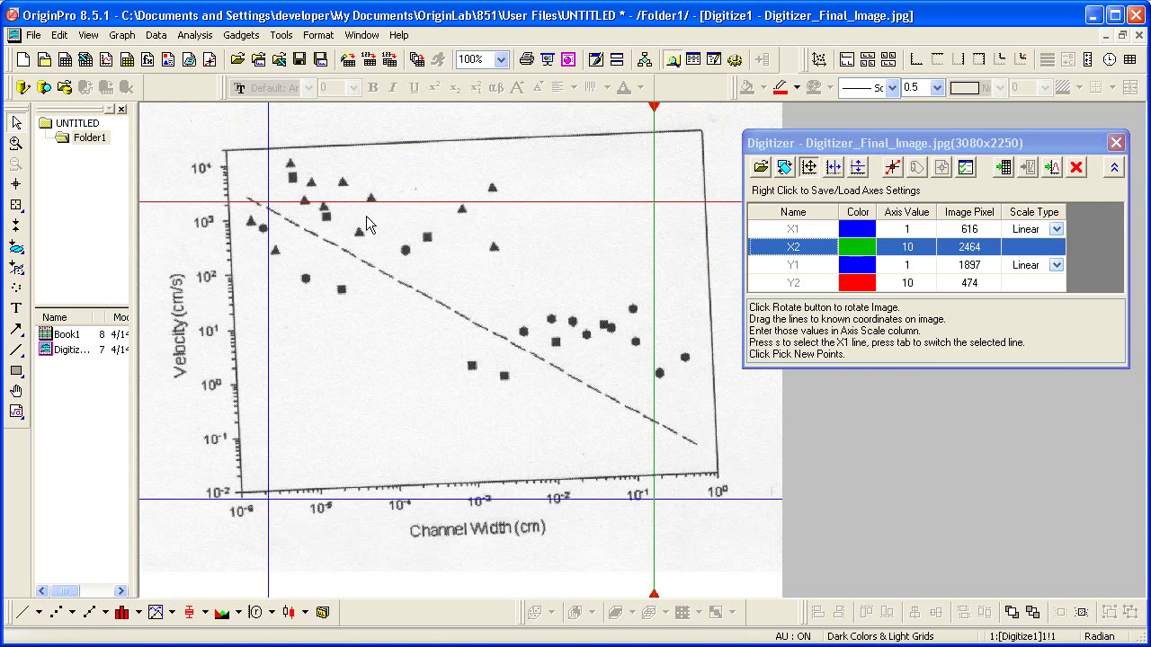
click(190, 203)
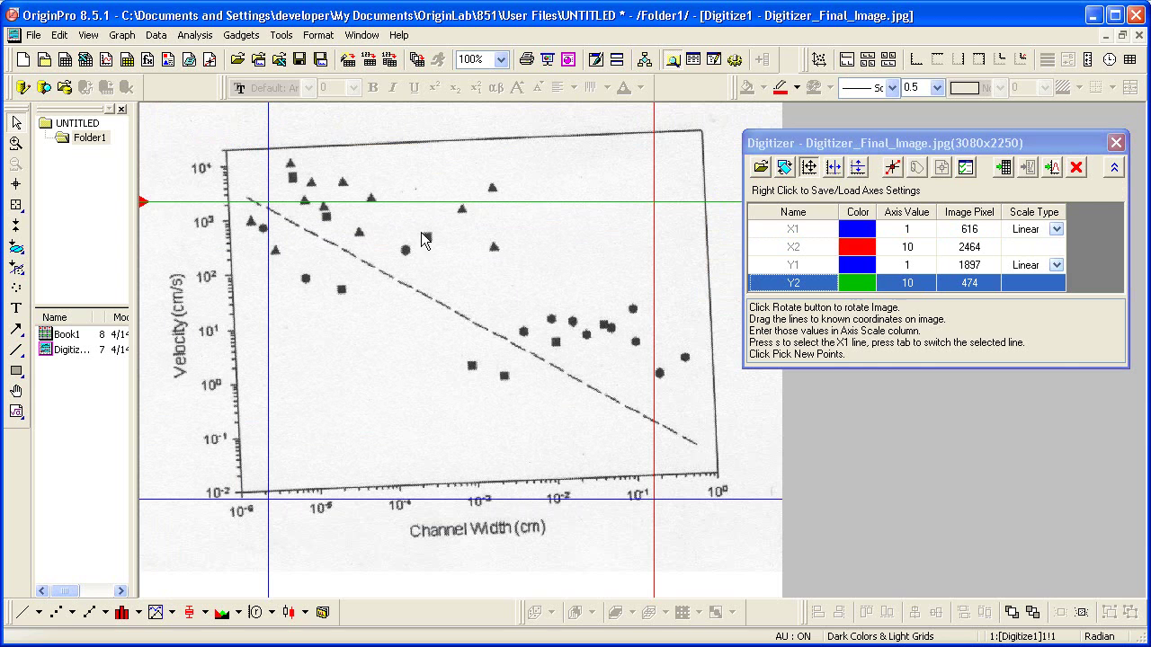
click(795, 266)
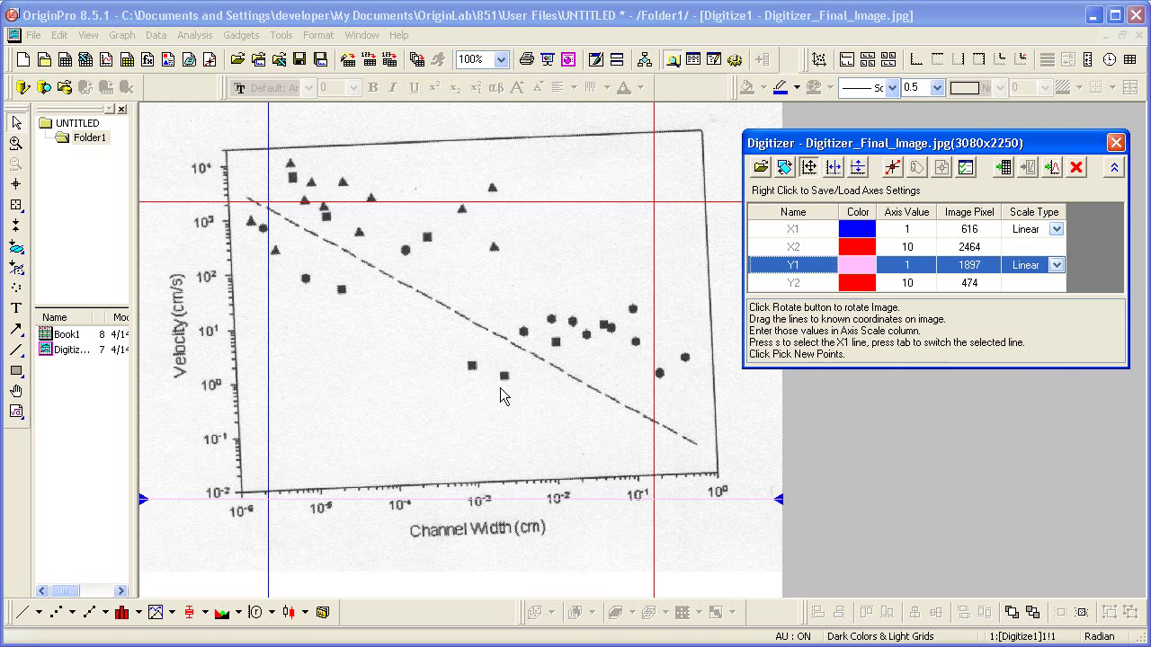
Step: Rotate the scanned image to 2 degrees in 0.5-degree increments
click(785, 169)
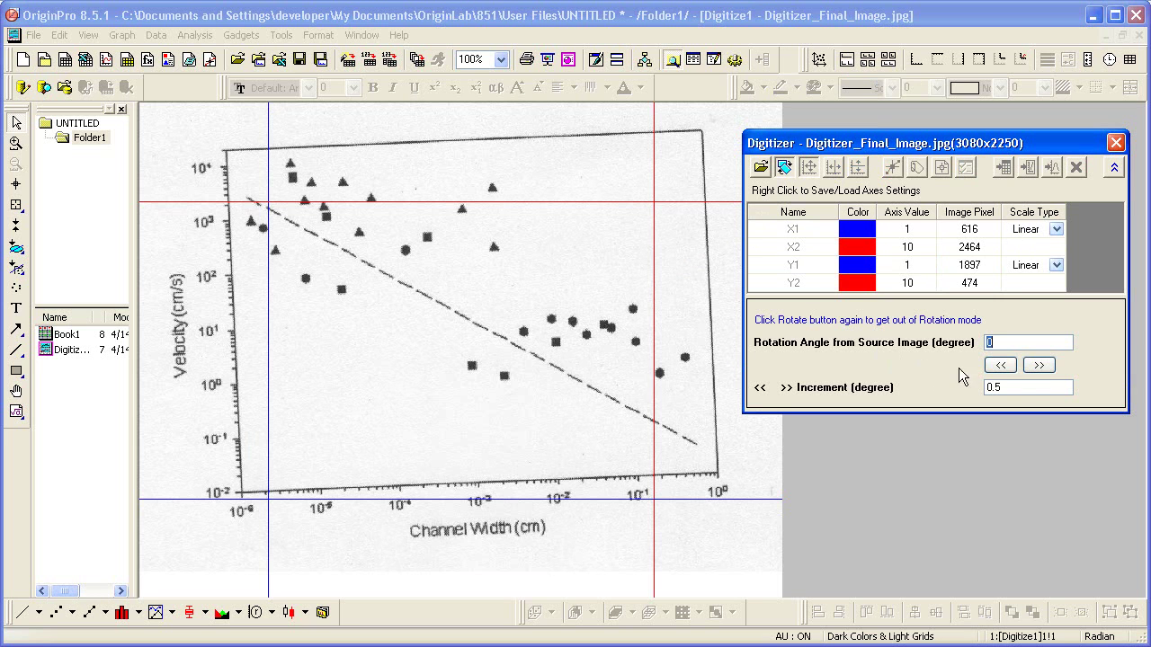
click(1010, 391)
click(1039, 366)
click(1038, 366)
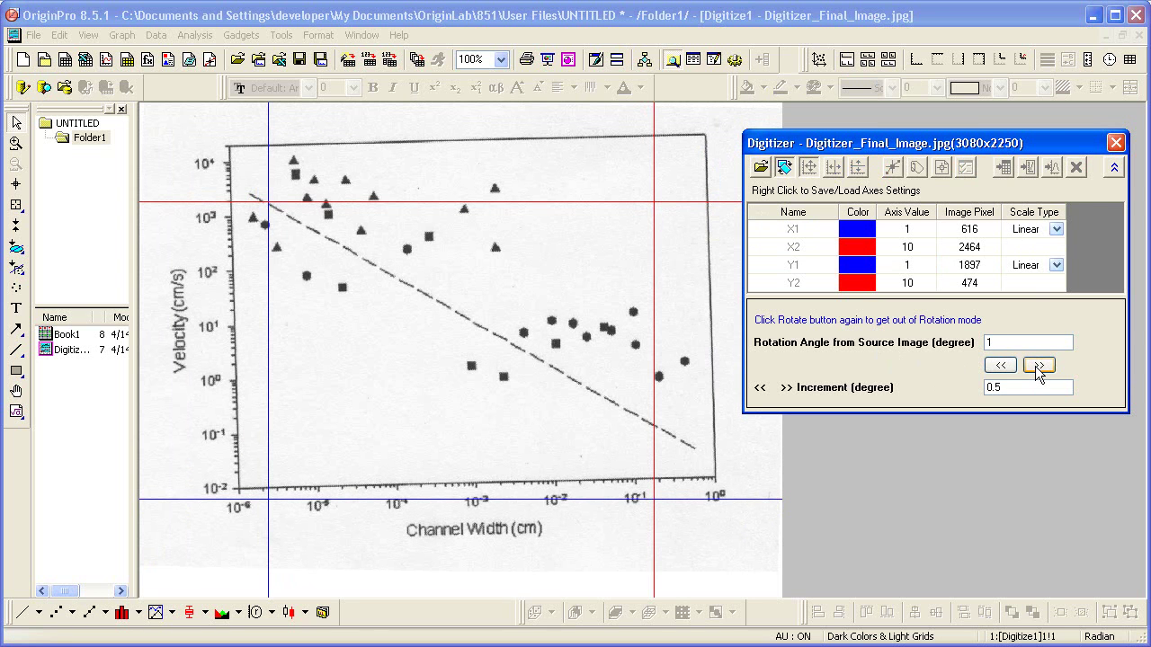
click(362, 350)
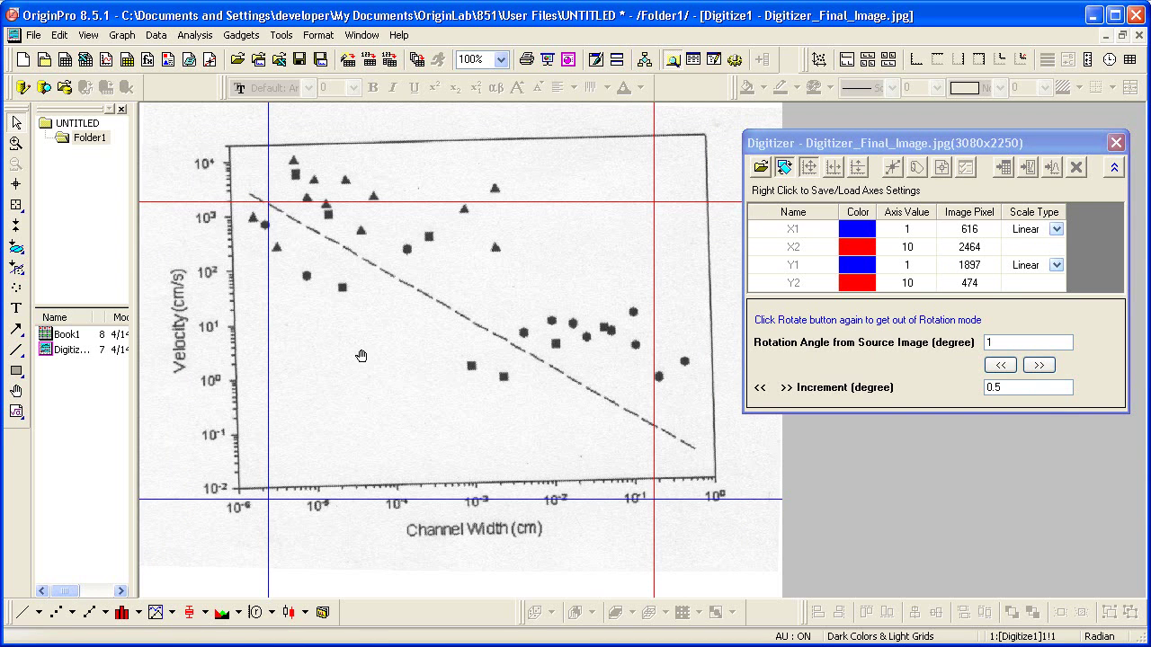
scroll(358, 345, up, 2)
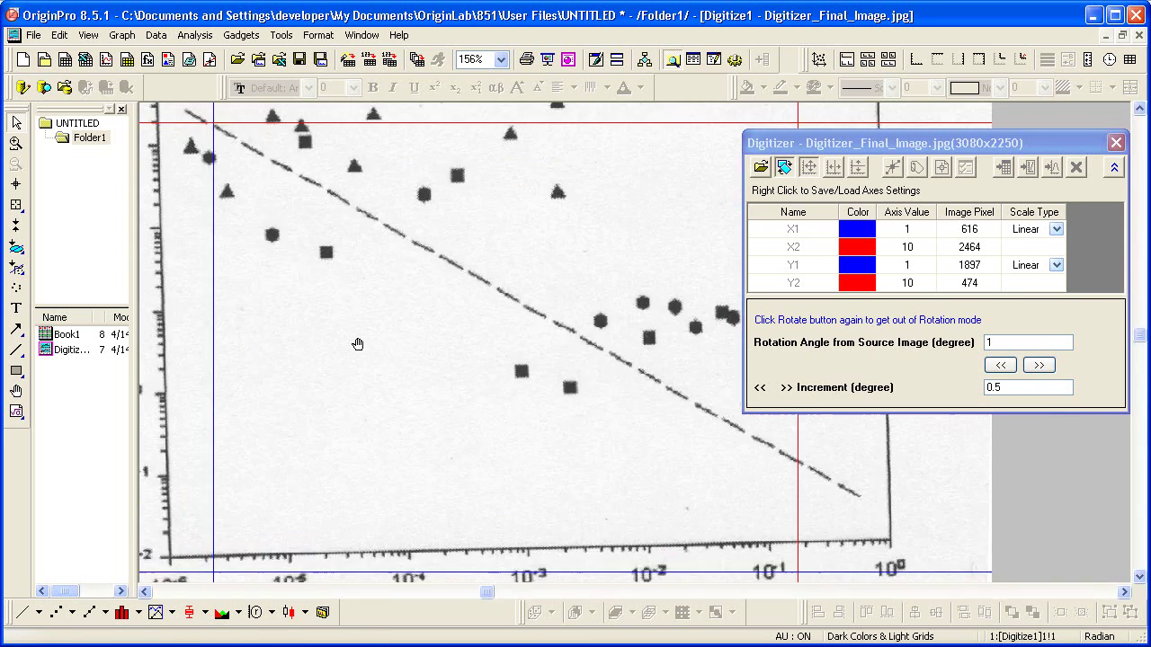
scroll(358, 344, up, 1)
scroll(370, 312, up, 1)
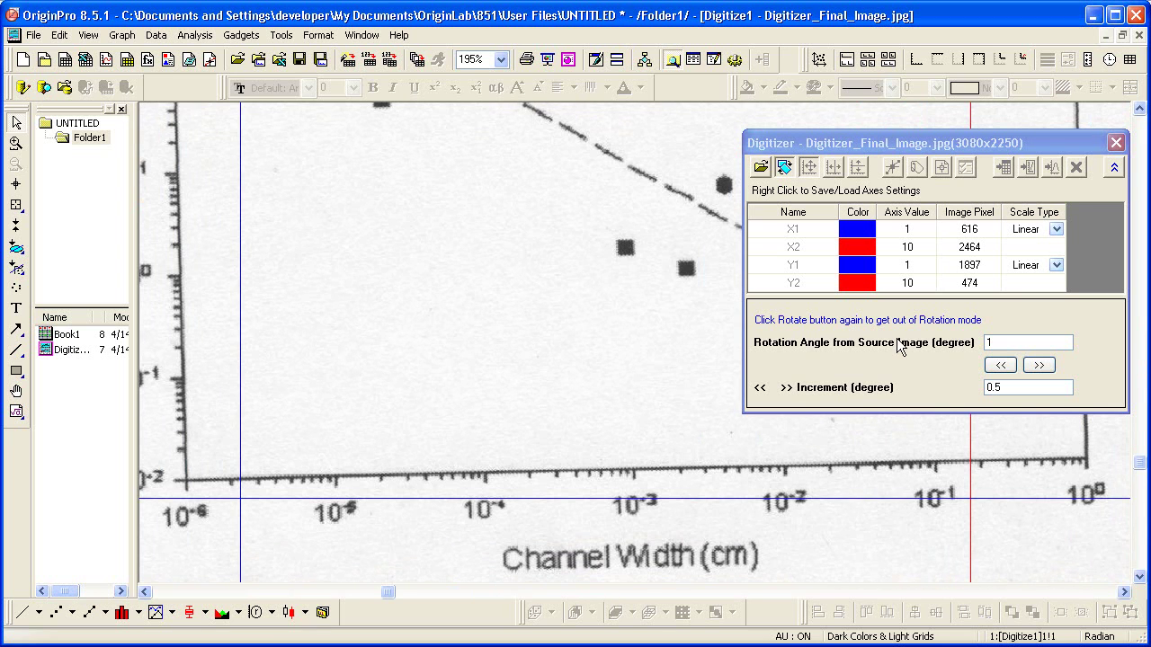
click(1038, 365)
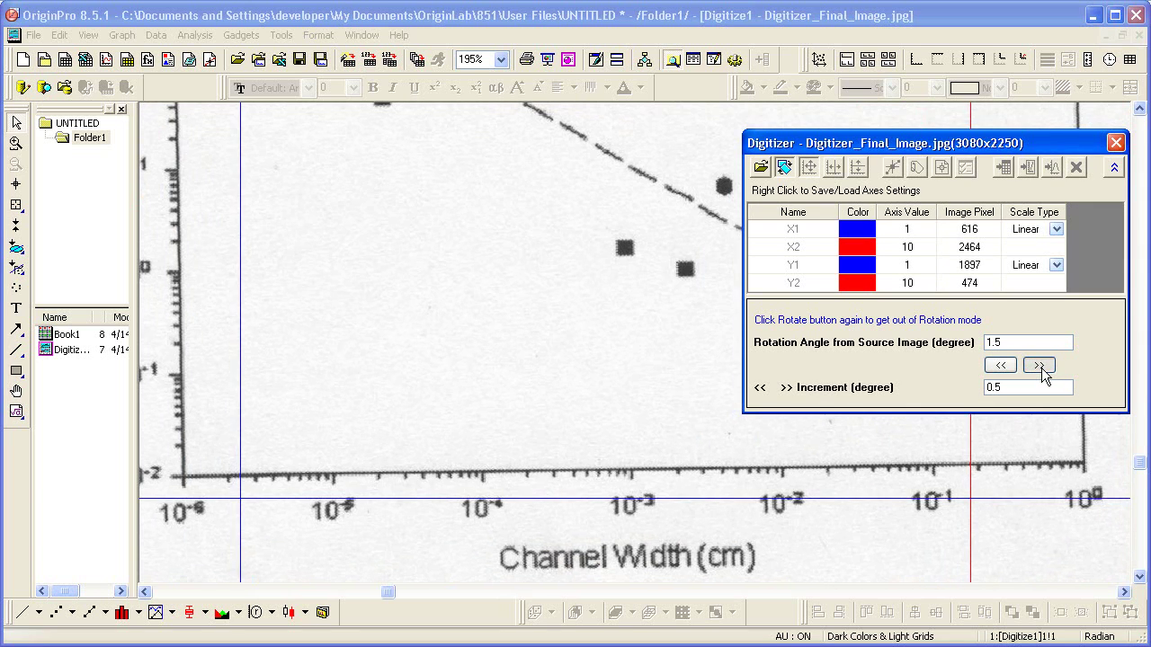
click(1038, 366)
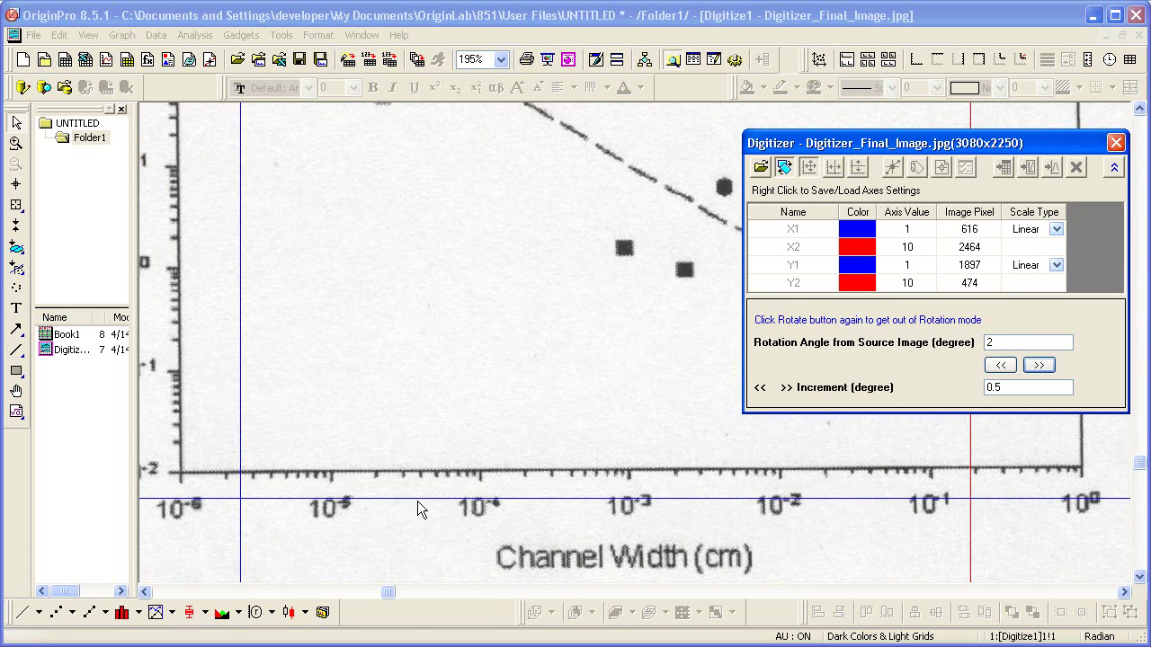
Step: Set the rotation increment to 0.1, rotate to 2.1 degrees, and align Y1 with the bottom axis
drag(418, 499, 423, 472)
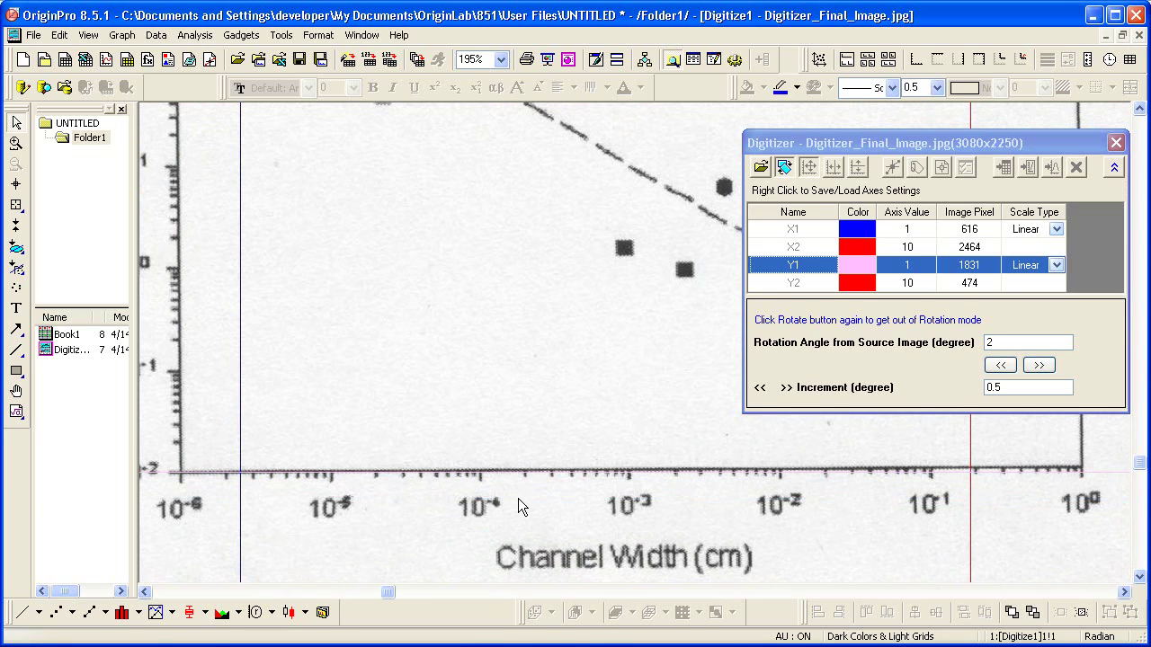
key(Up)
double_click(1019, 387)
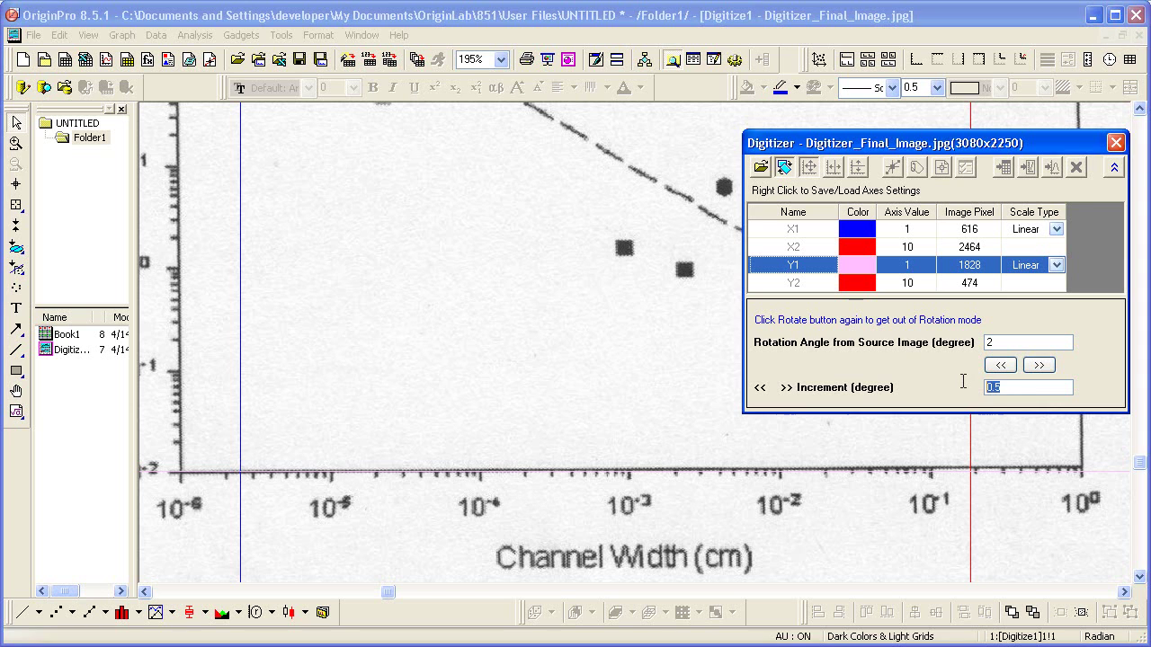
text(0.1)
click(1039, 364)
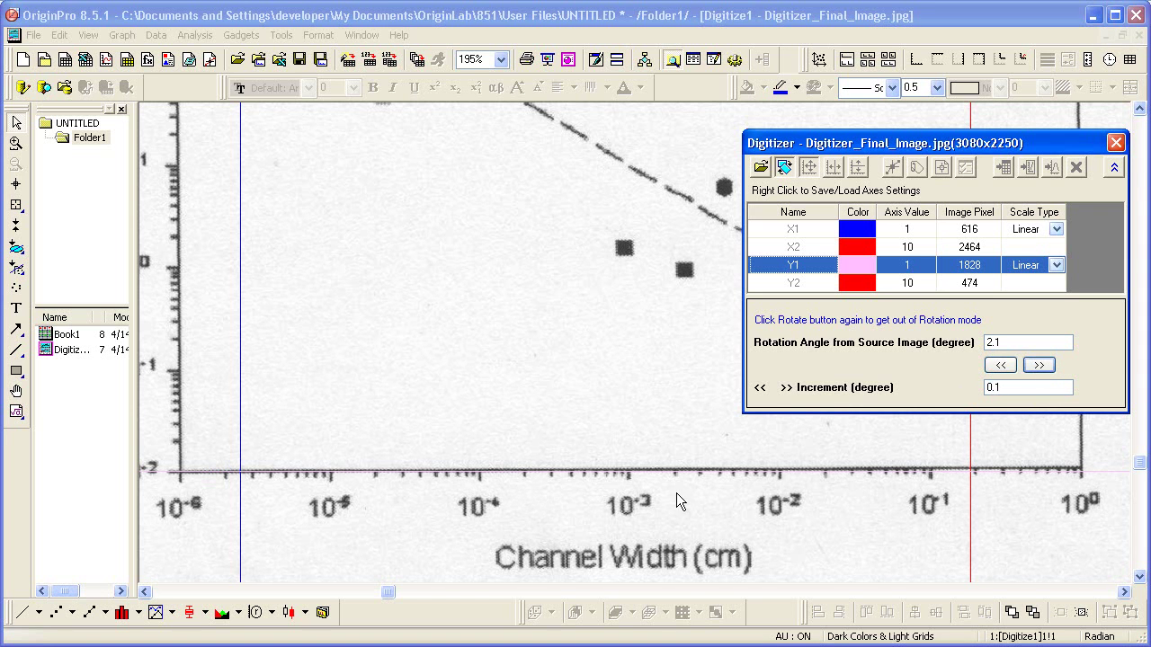
click(629, 469)
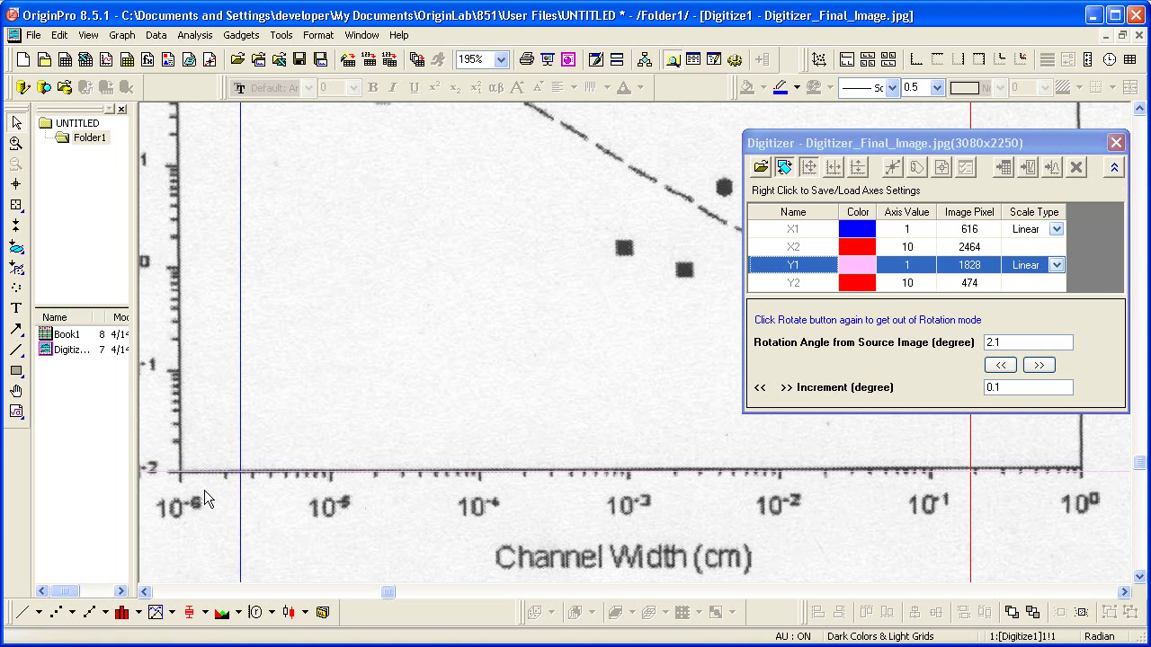
drag(162, 470, 338, 469)
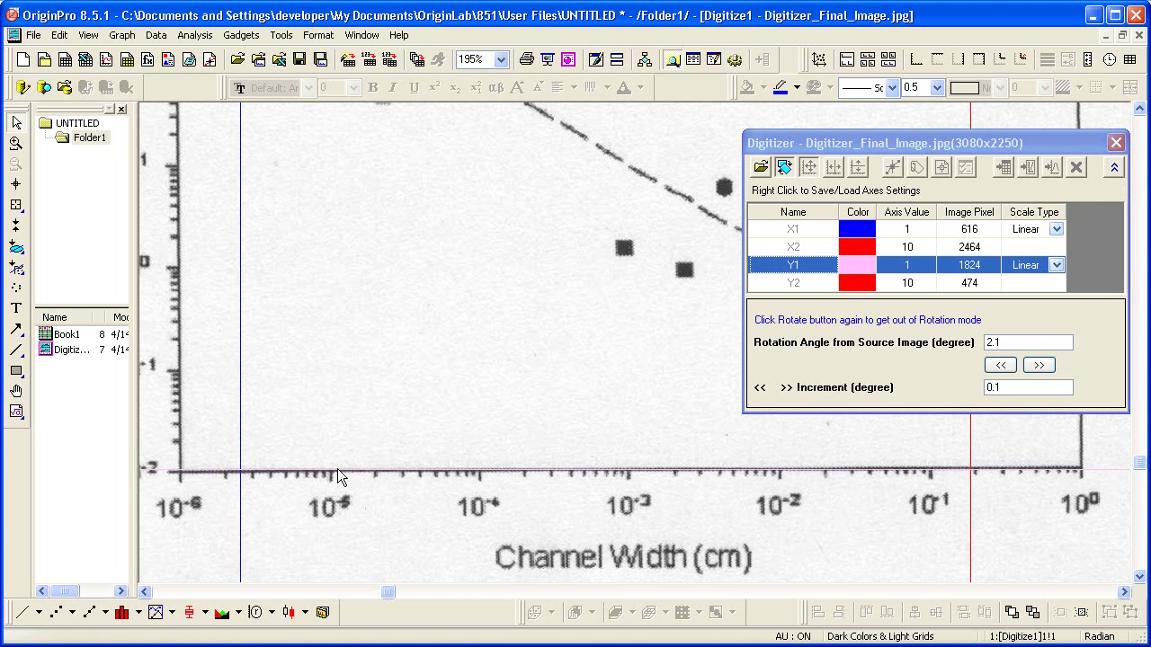
Step: Rotate the image to 2.2 degrees and set the Y1 axis value to 1e-2
click(345, 393)
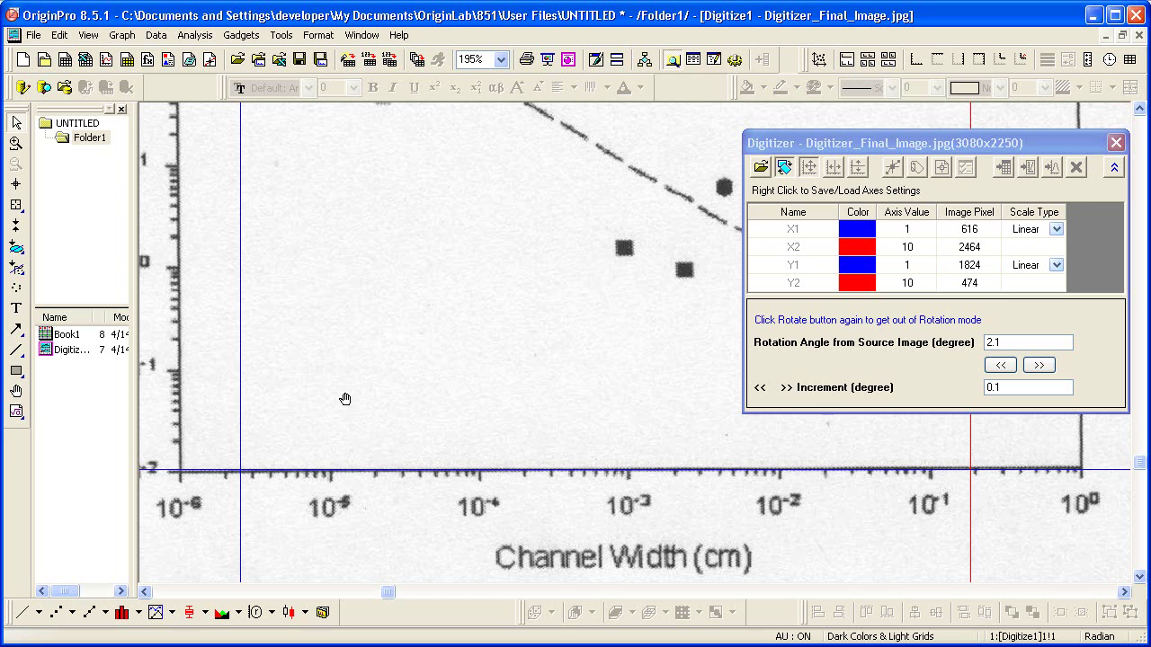
drag(345, 399, 446, 402)
key(Right)
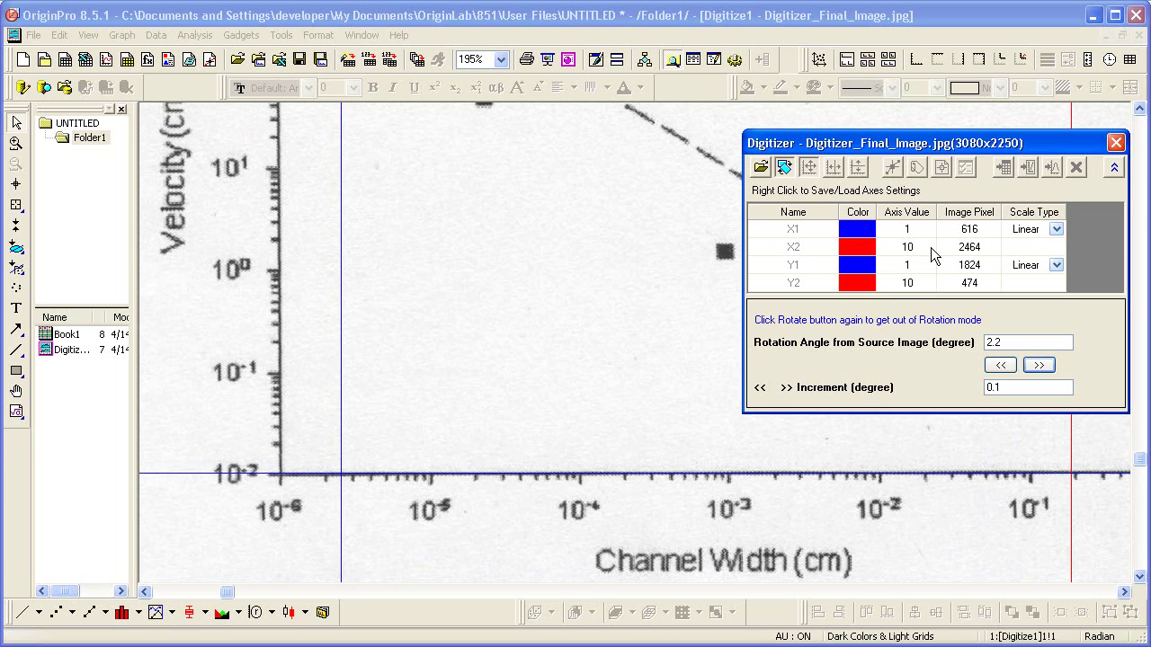
click(916, 270)
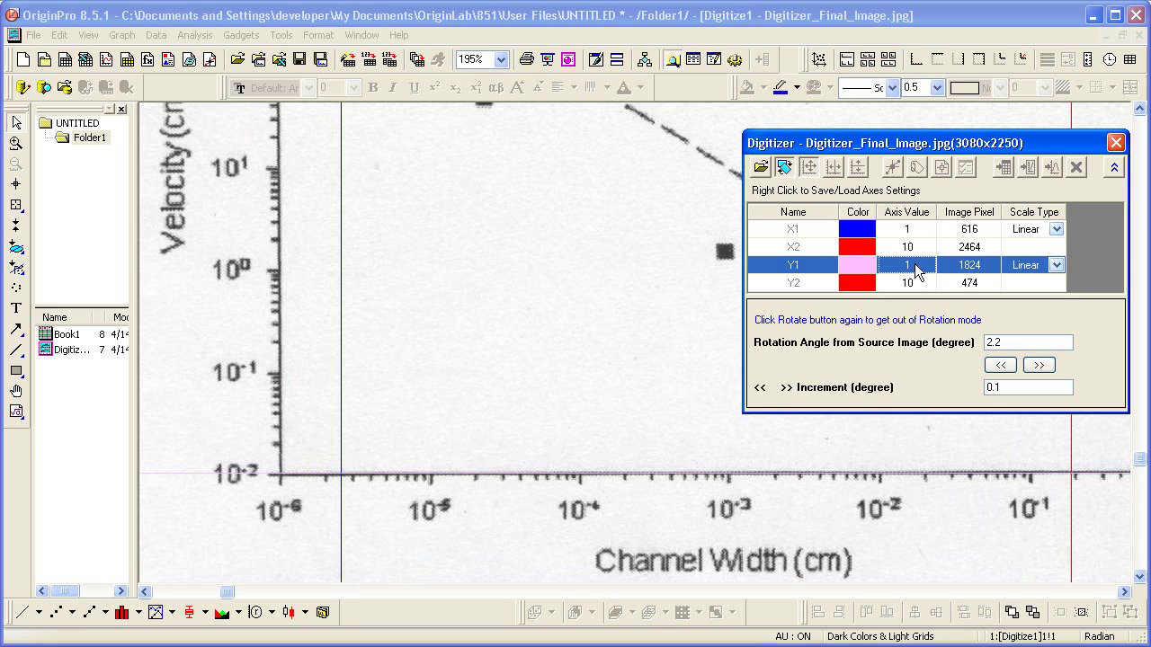
click(914, 264)
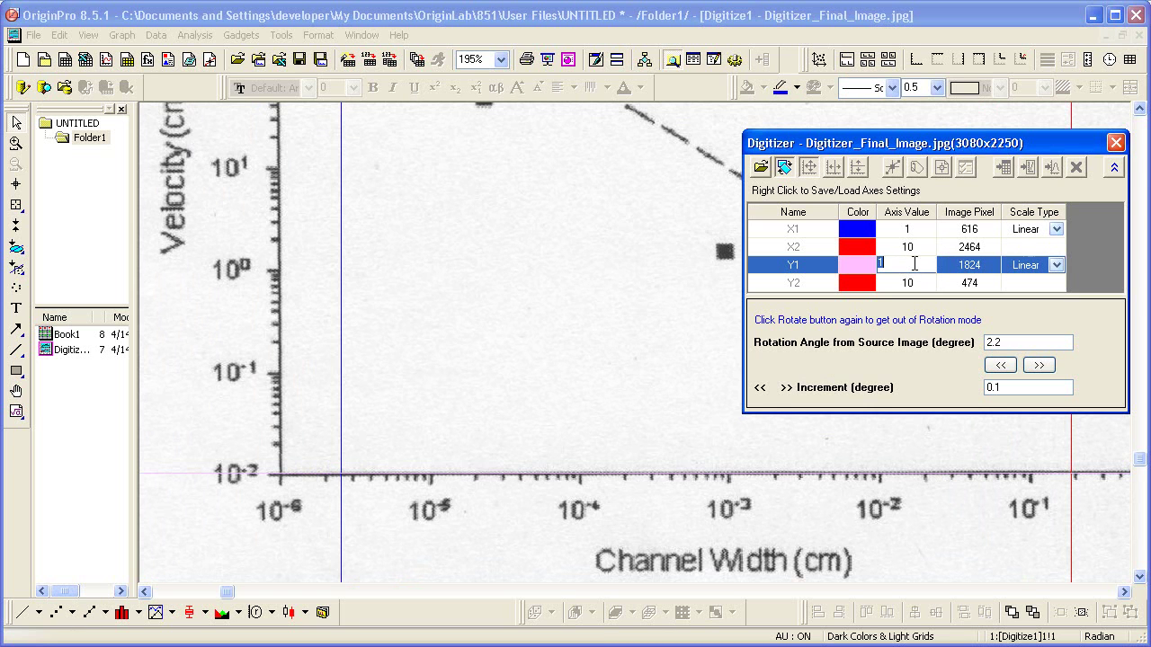
text(1e-2)
click(920, 289)
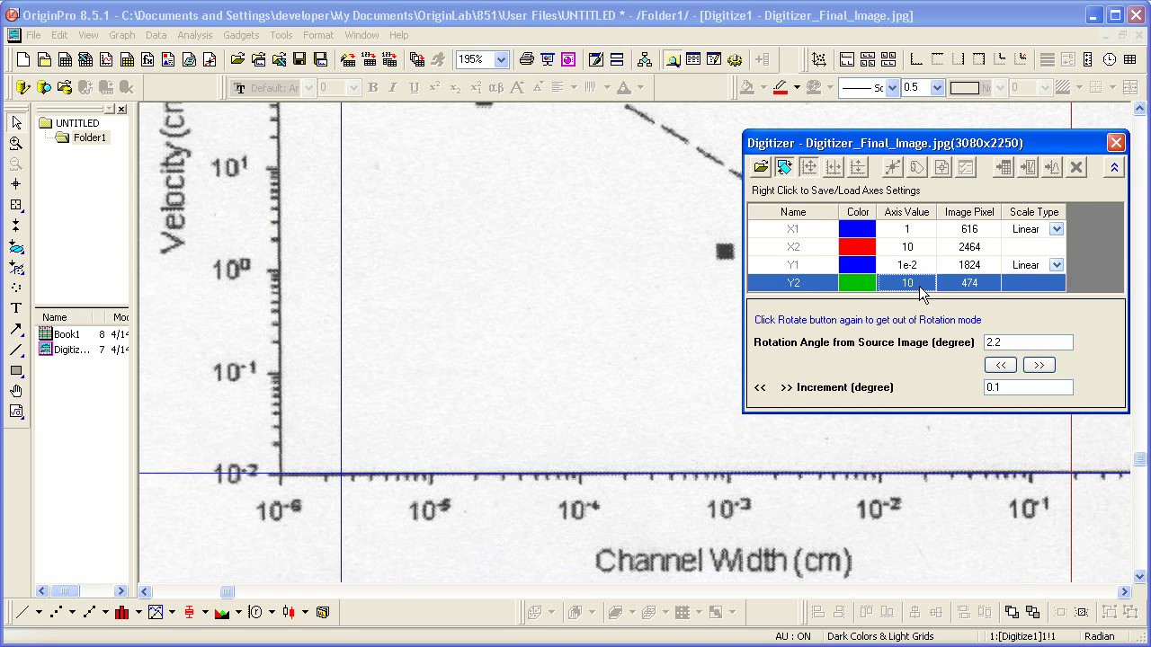
Step: Align the Y2 line with the top axis at 100% zoom, set it to 10000, and choose Log10
click(502, 61)
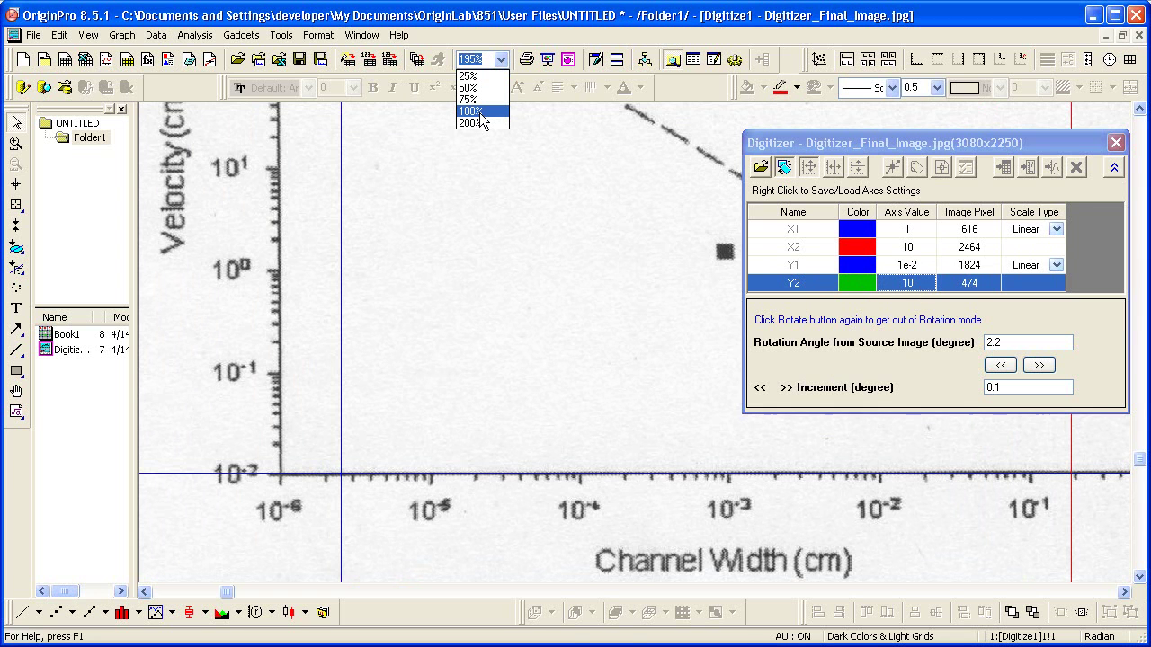
click(470, 110)
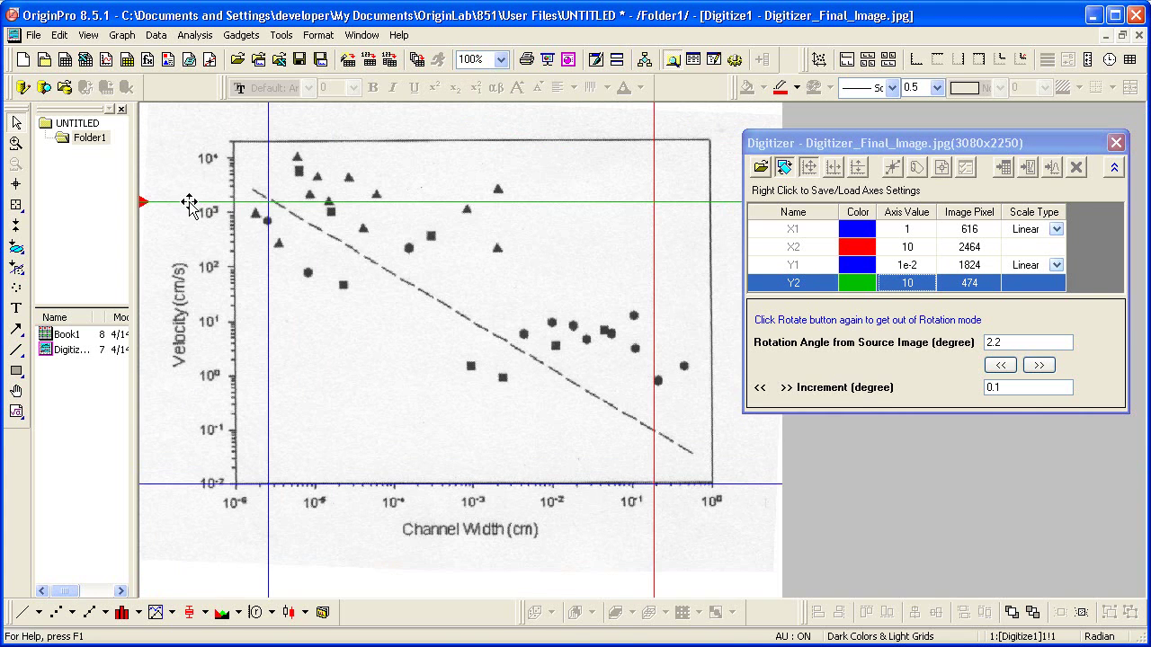
drag(189, 202, 206, 156)
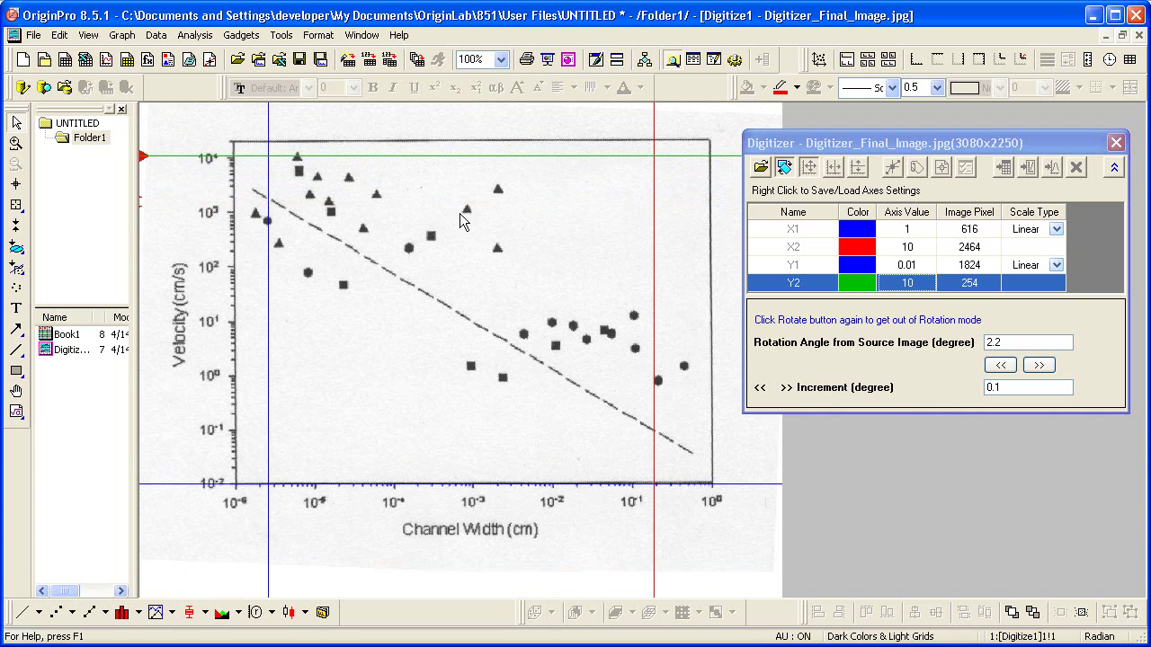
key(Down)
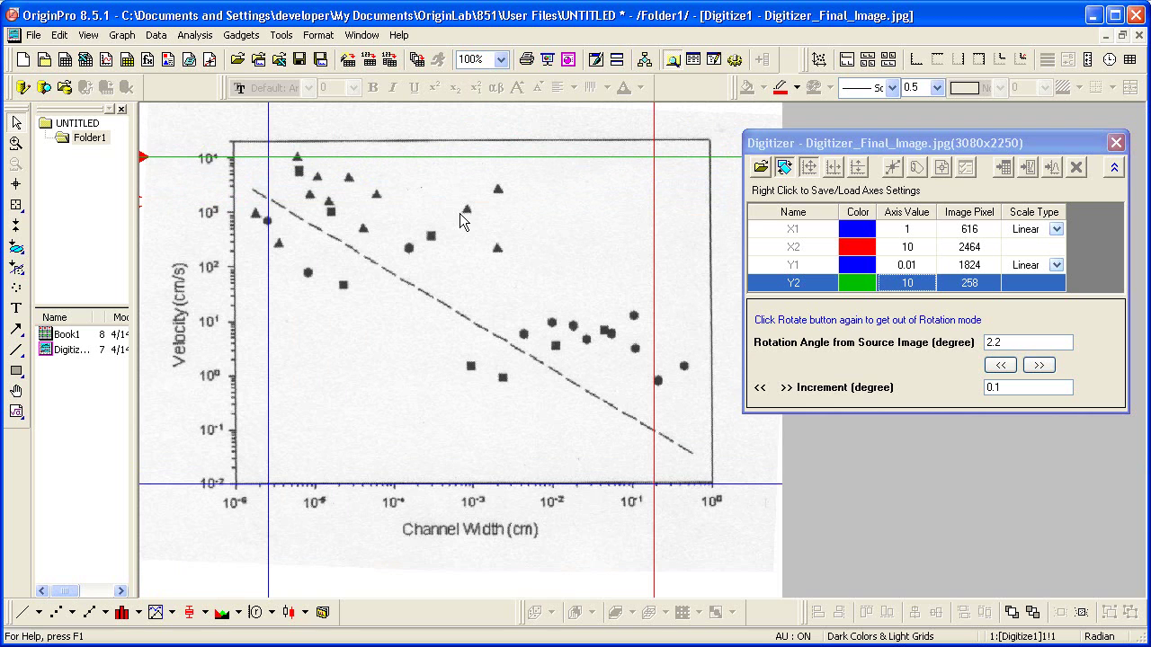
click(919, 286)
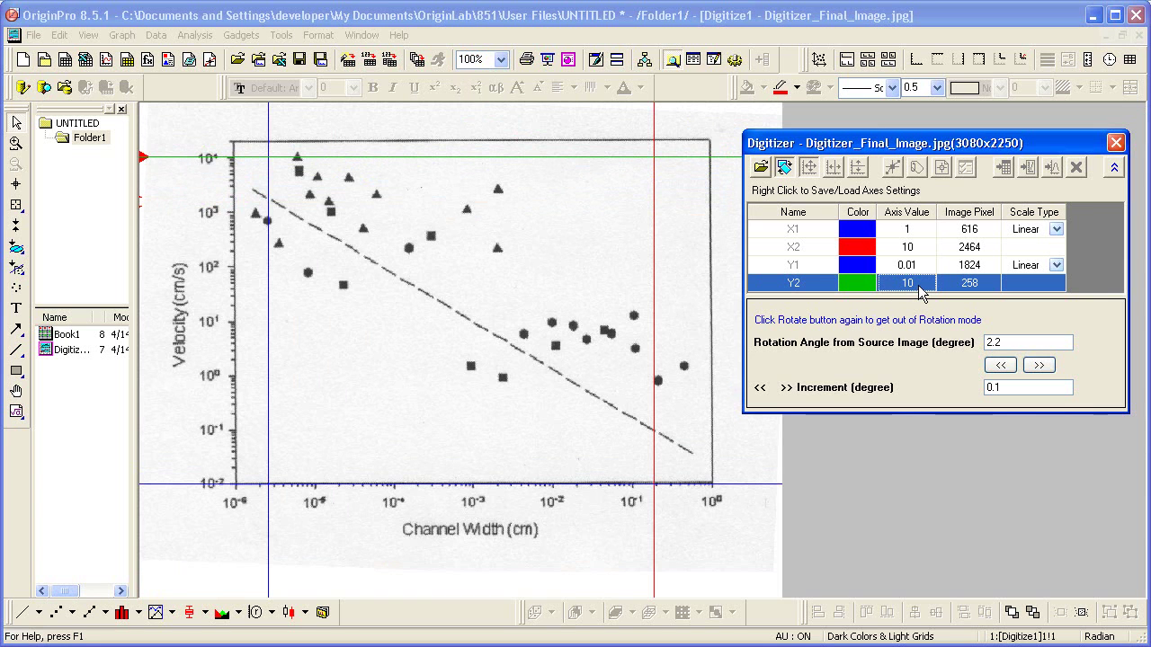
text(10000)
click(1056, 265)
click(1038, 294)
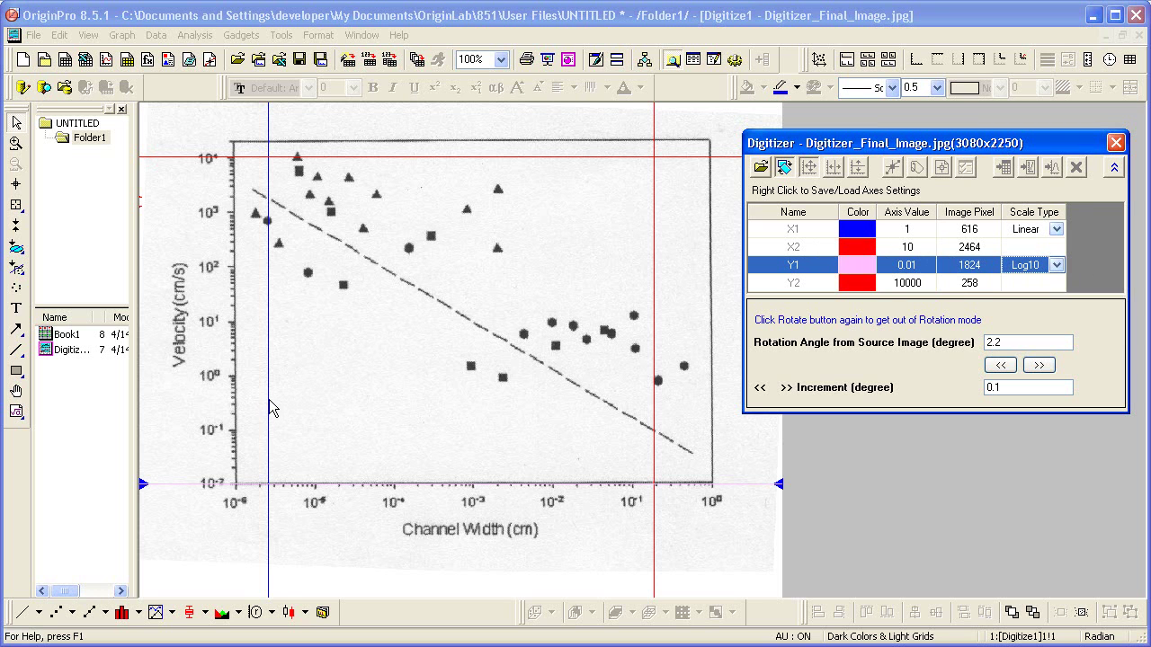
Step: Place the X1 line on the 10⁻⁶ tick and give it the value 1e-6
drag(268, 405, 235, 413)
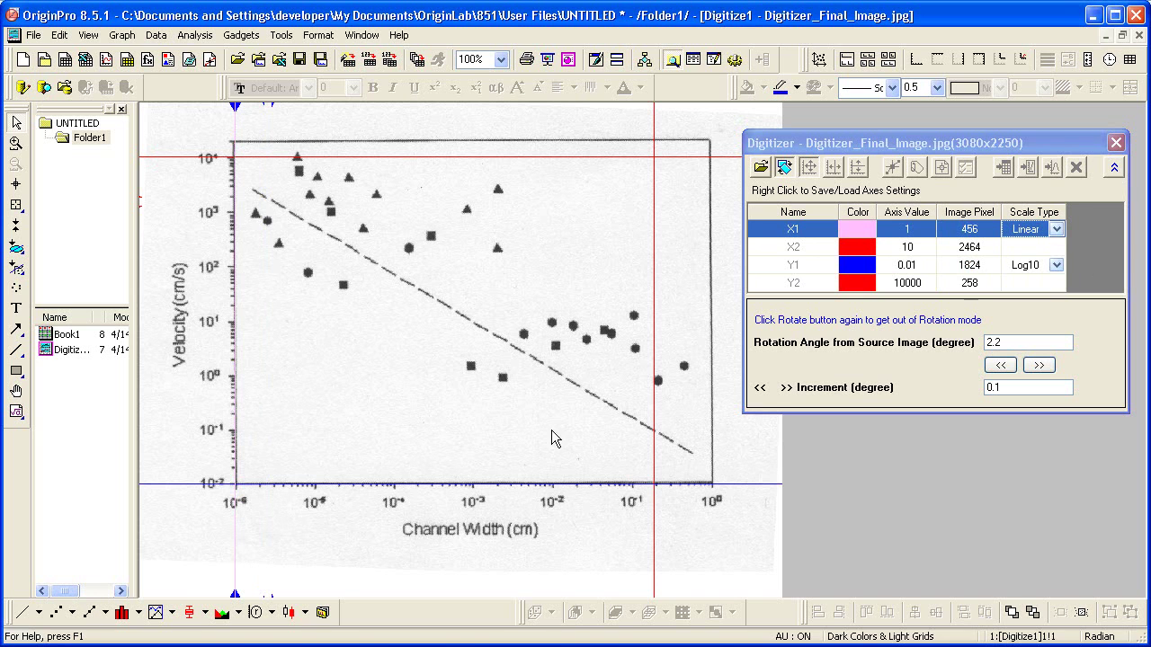
click(920, 230)
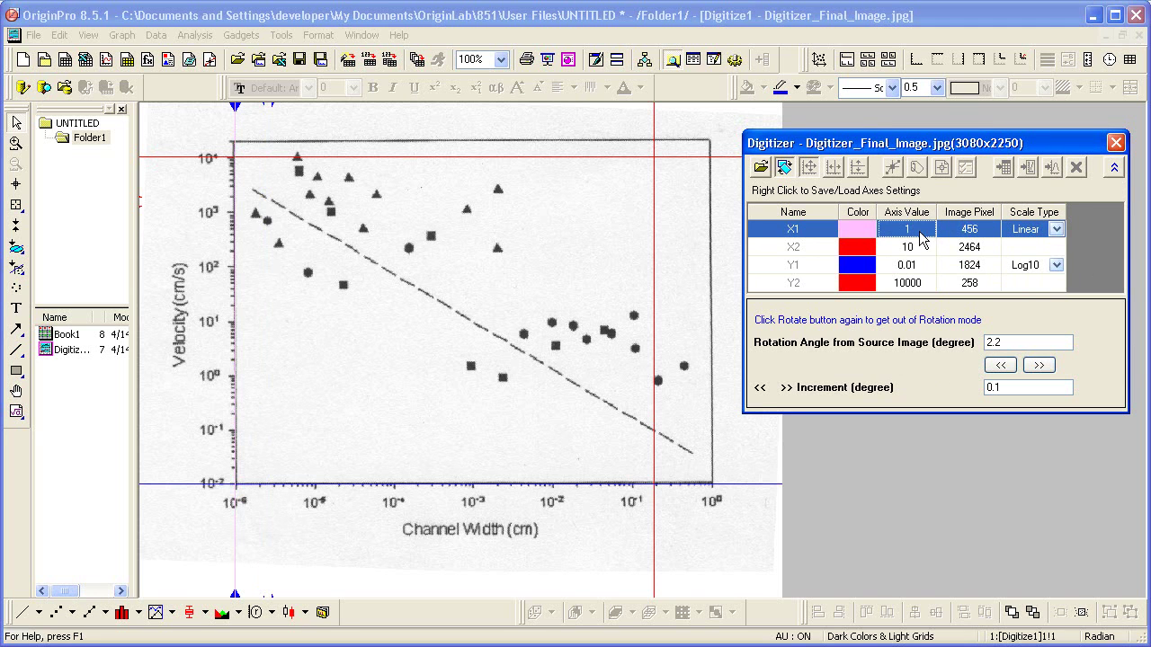
text(1e-)
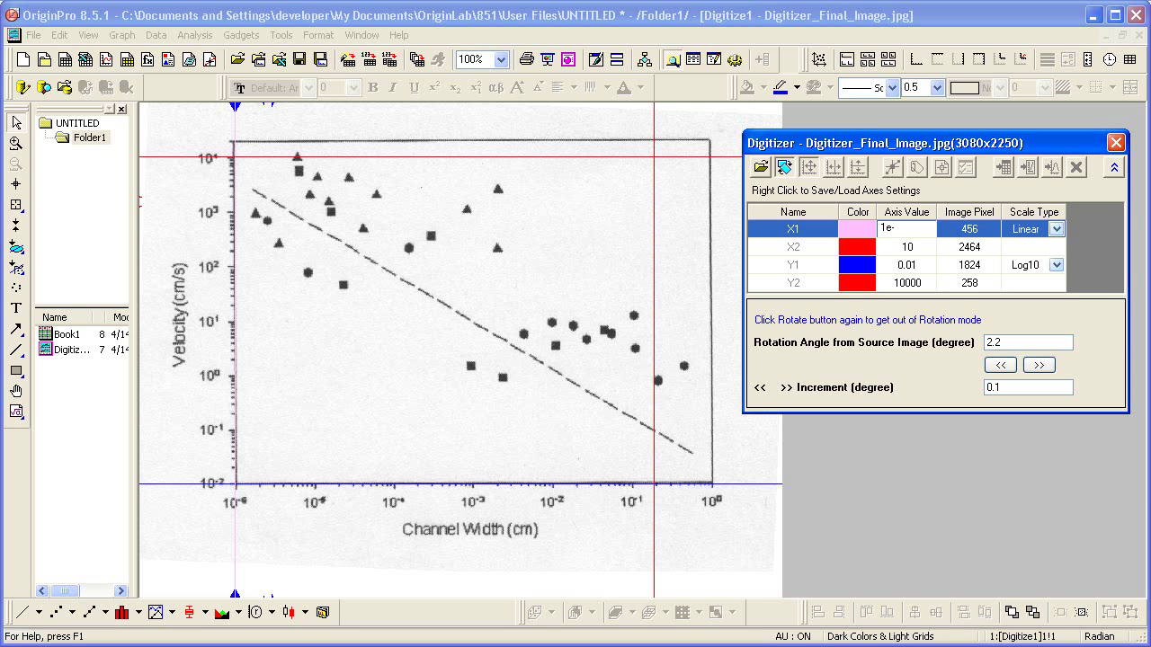
text(6)
key(Return)
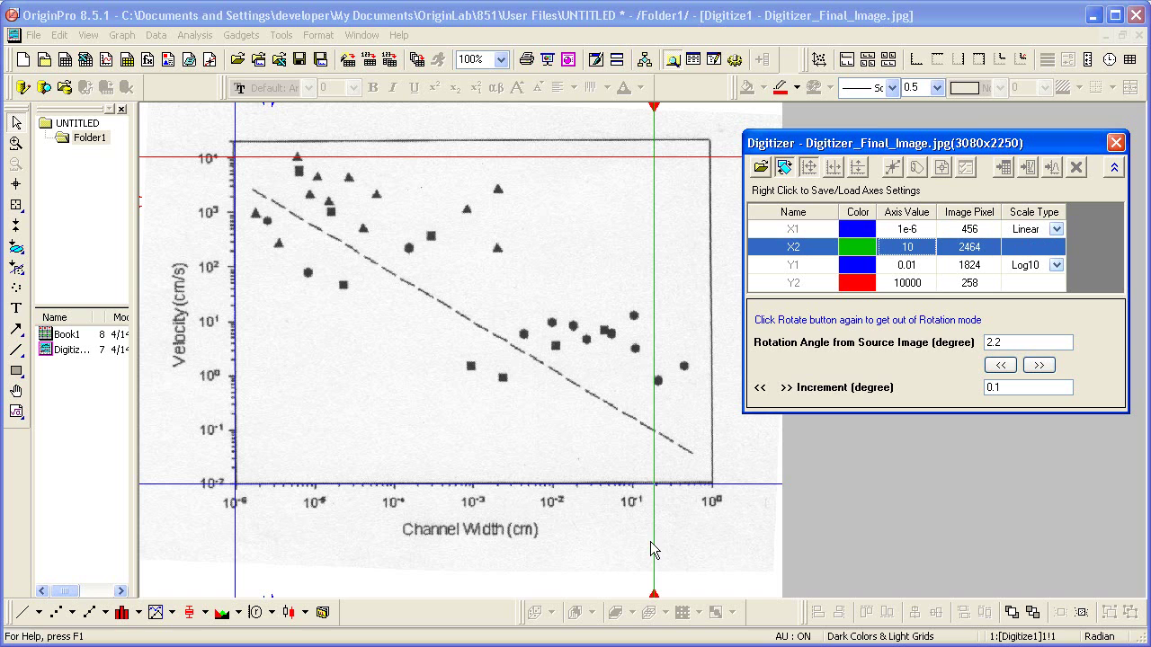
Step: Place the X2 line on the 10⁰ tick and give it the value 1
drag(656, 537, 713, 540)
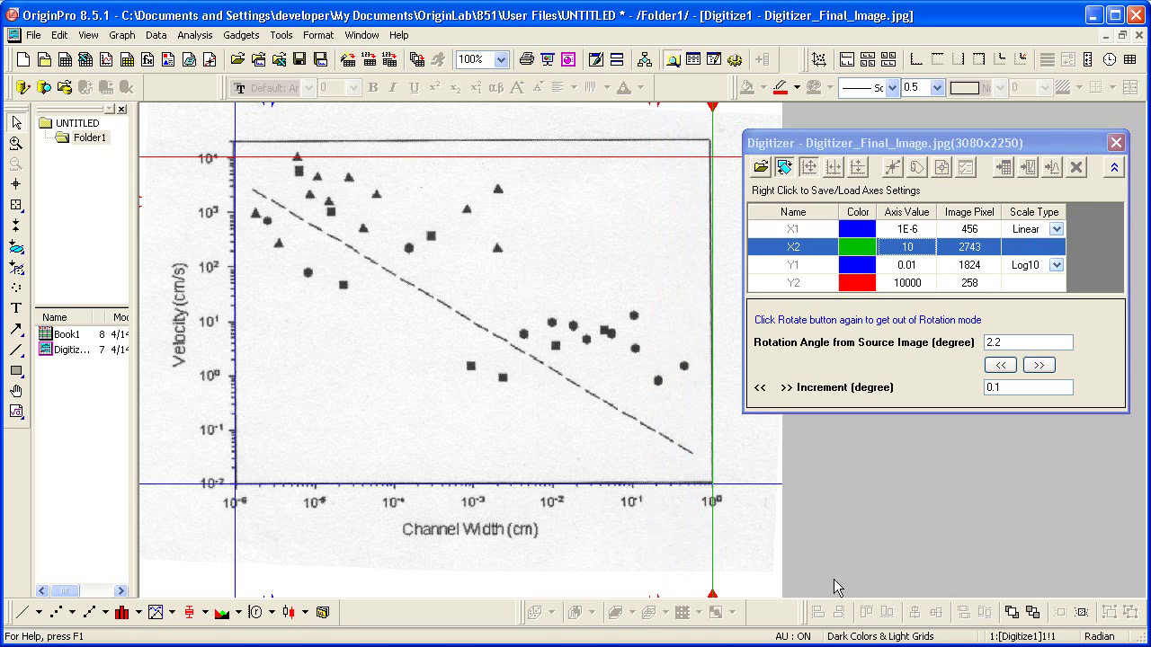
click(921, 252)
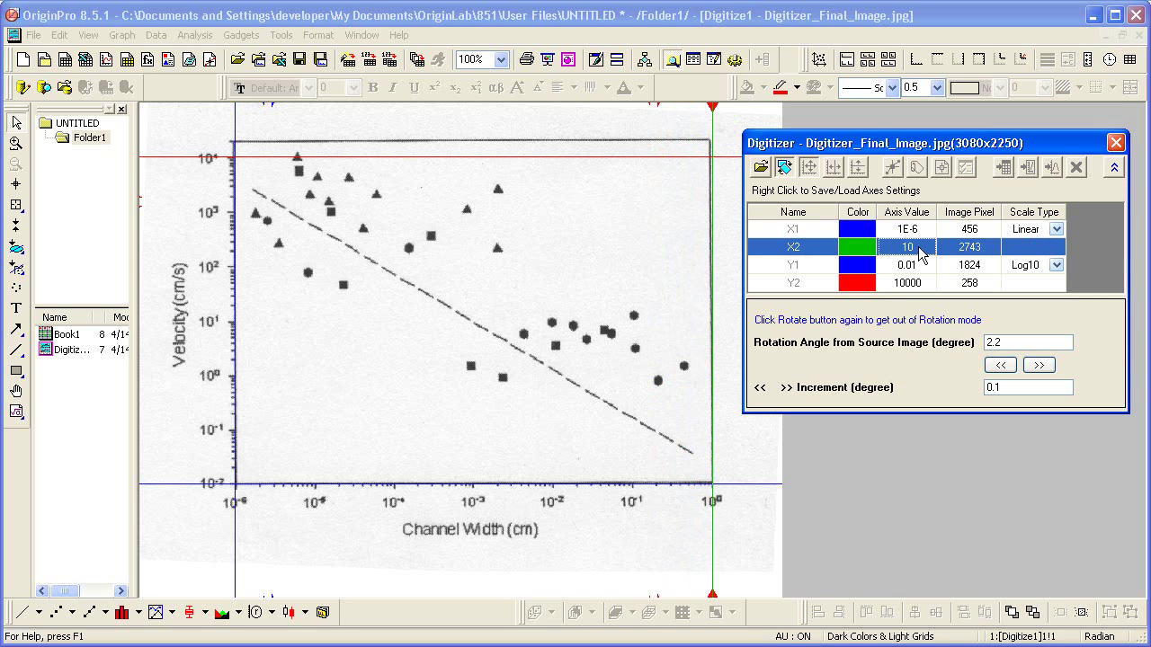
click(920, 253)
text(1)
key(Return)
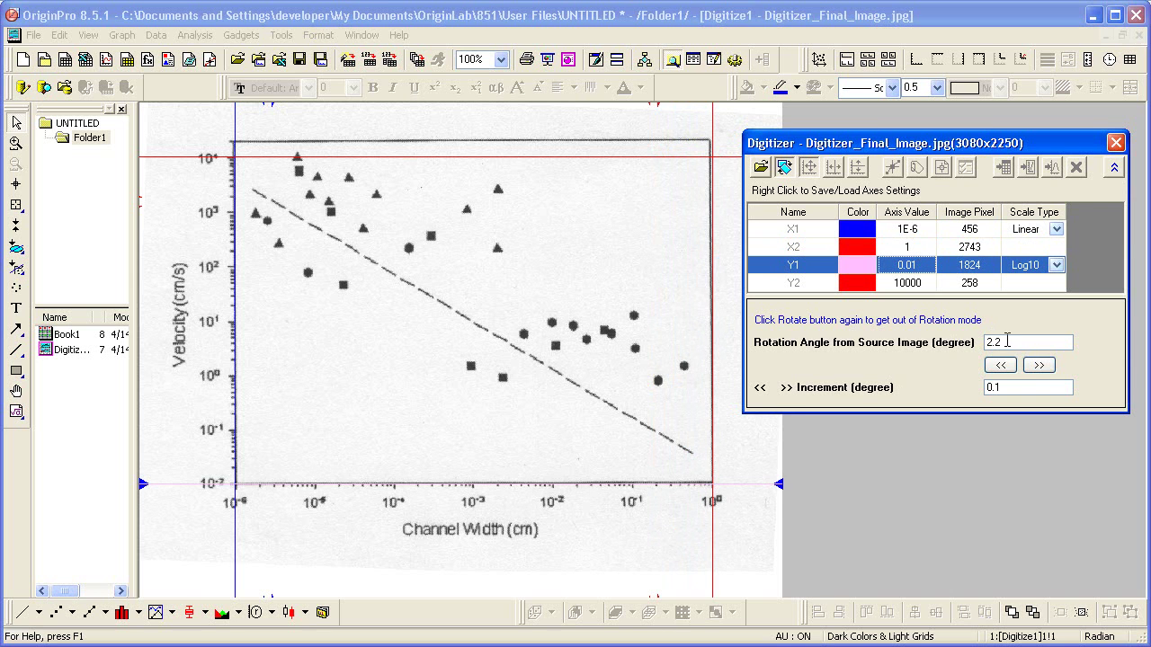
Step: Rotate the scan in 0.1-degree steps to 2.6 degrees and leave rotation mode
click(1038, 366)
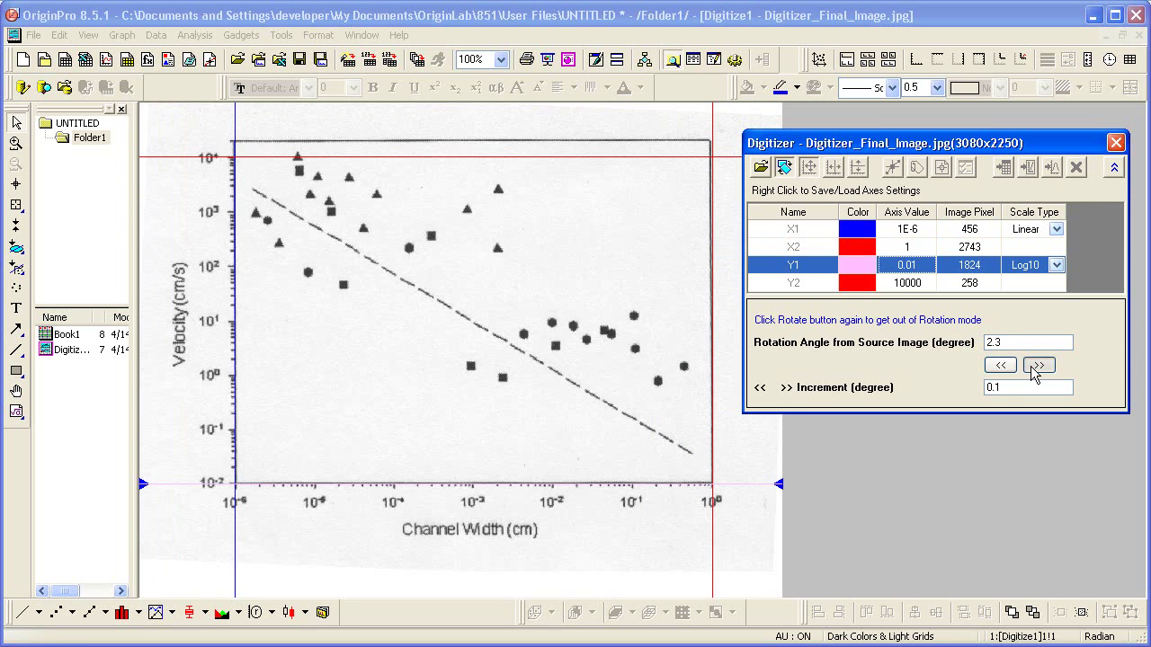
click(1038, 366)
click(1037, 366)
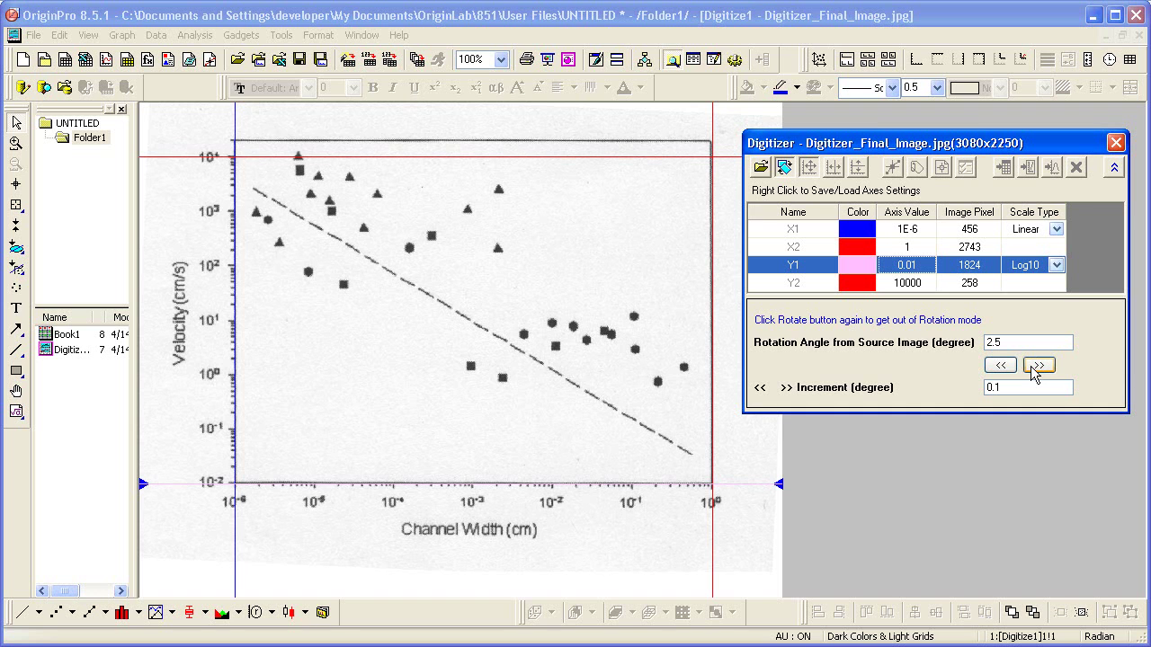
click(1038, 366)
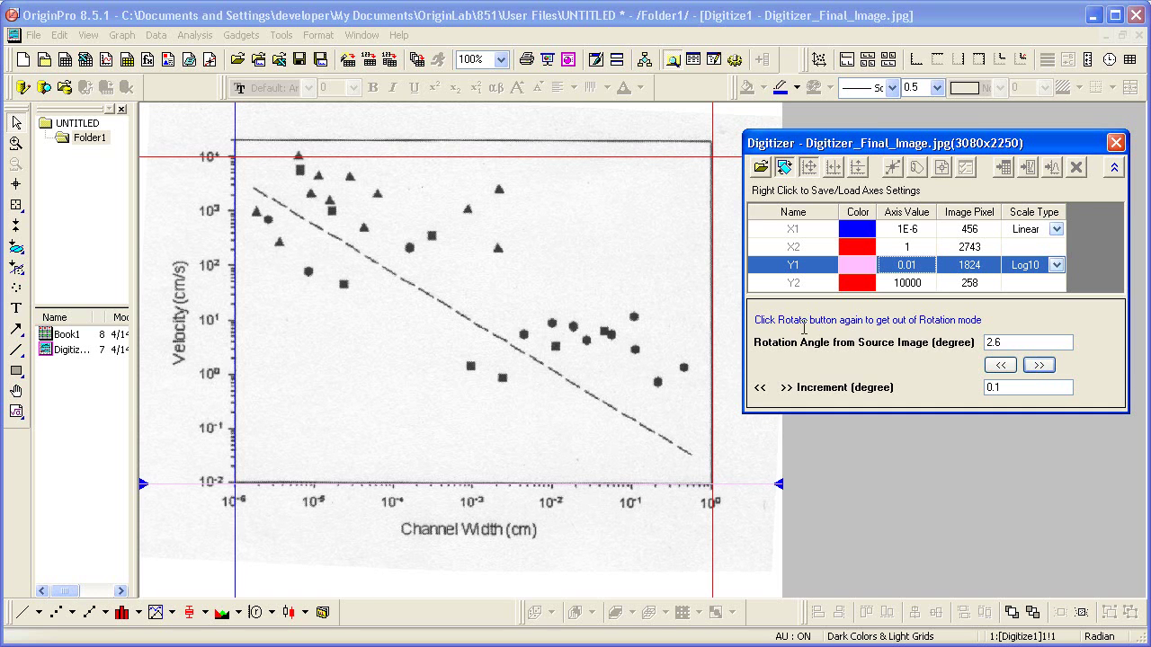
click(784, 169)
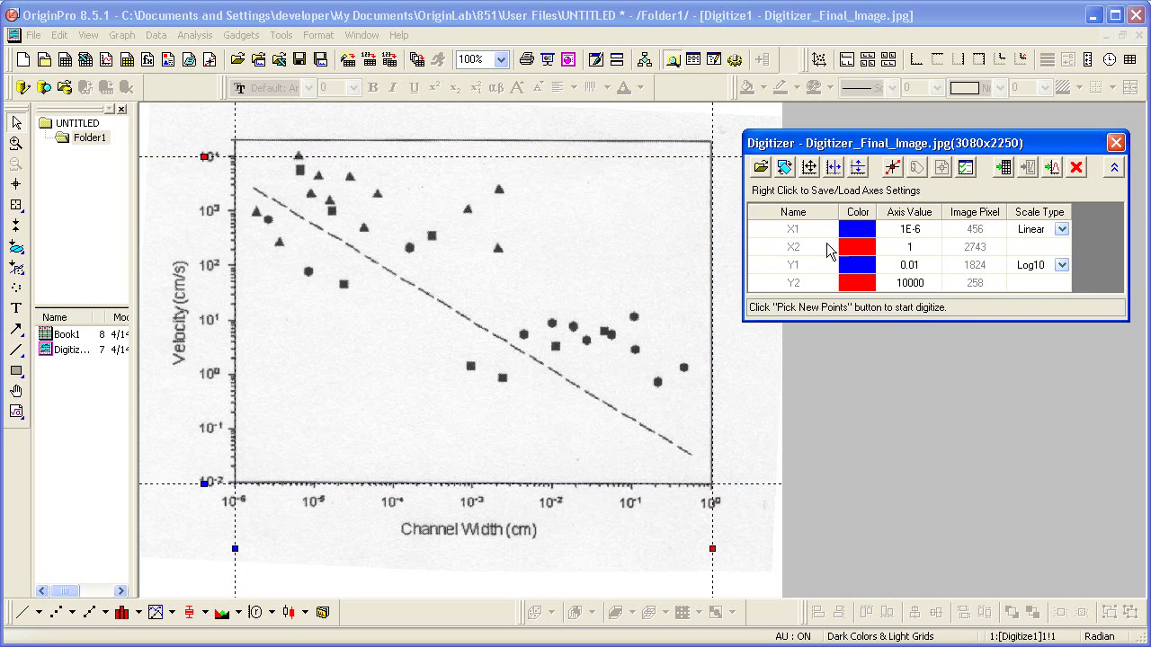
Step: Pick three data points on the scanned plot, including one near the plot top
click(894, 168)
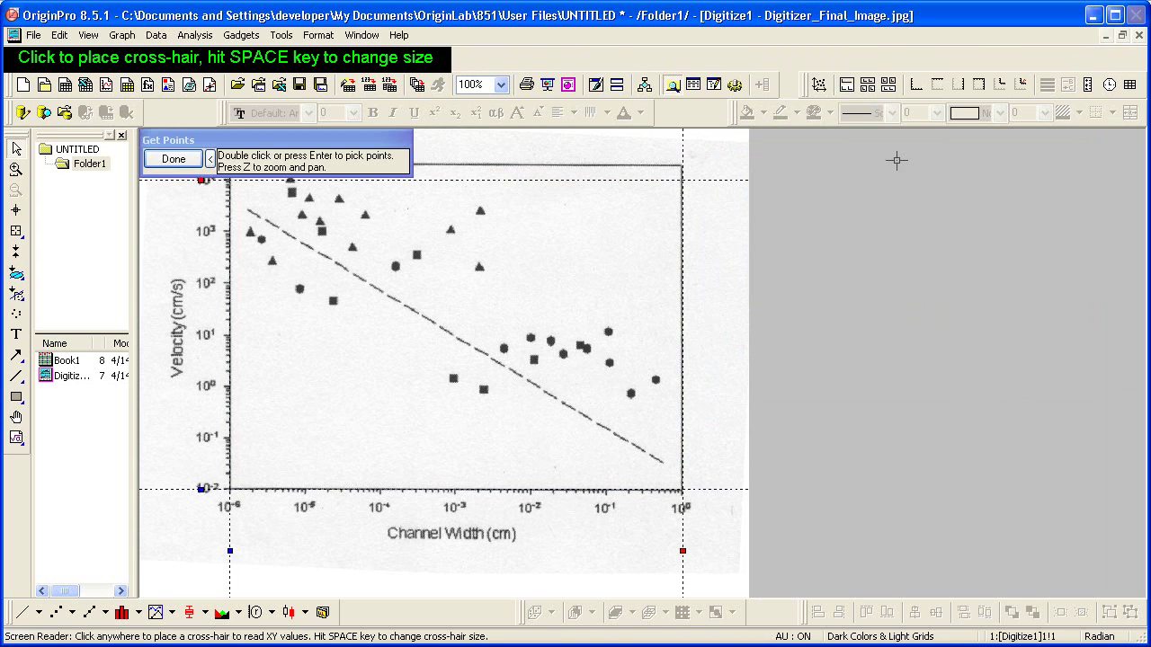
click(251, 233)
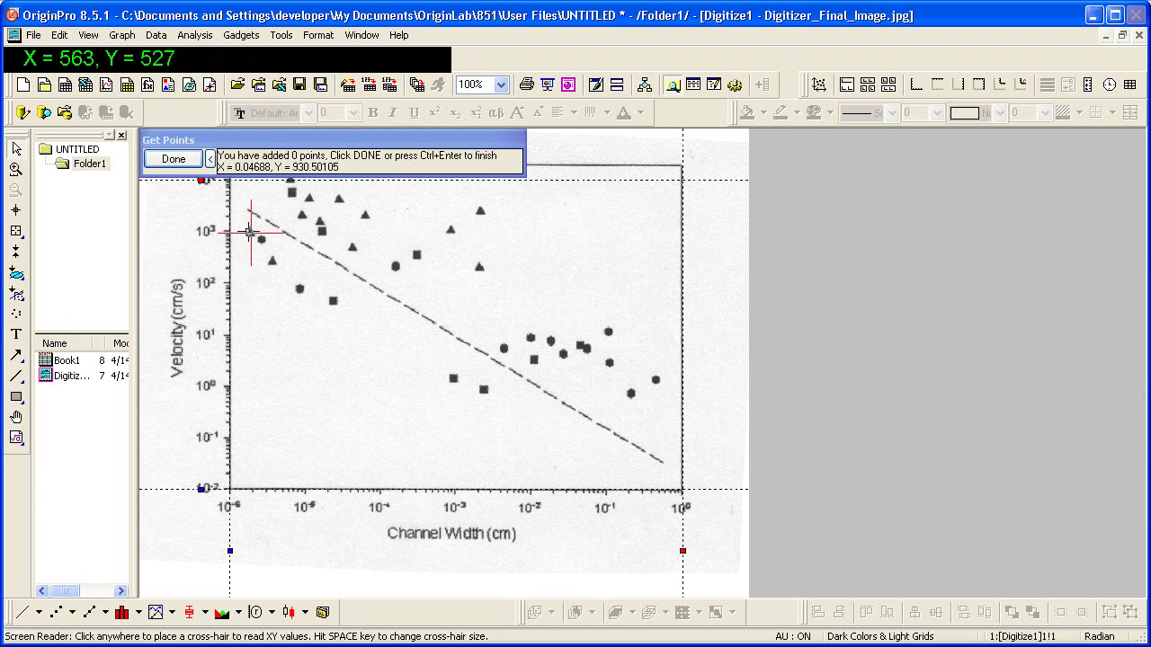
double_click(249, 233)
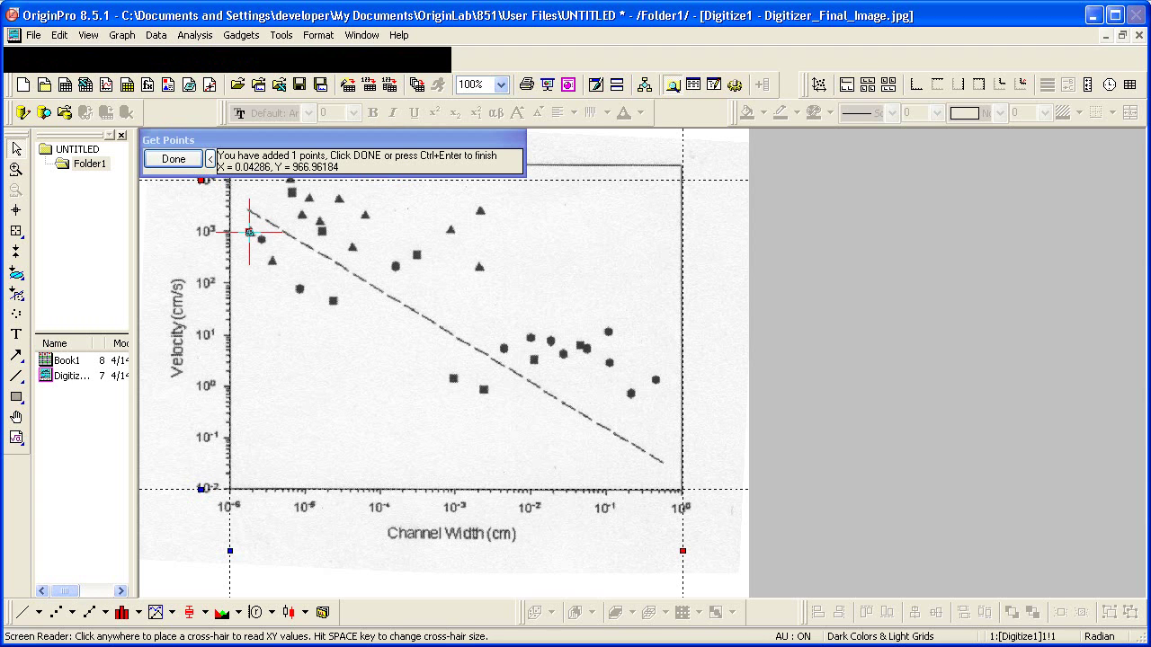
click(274, 263)
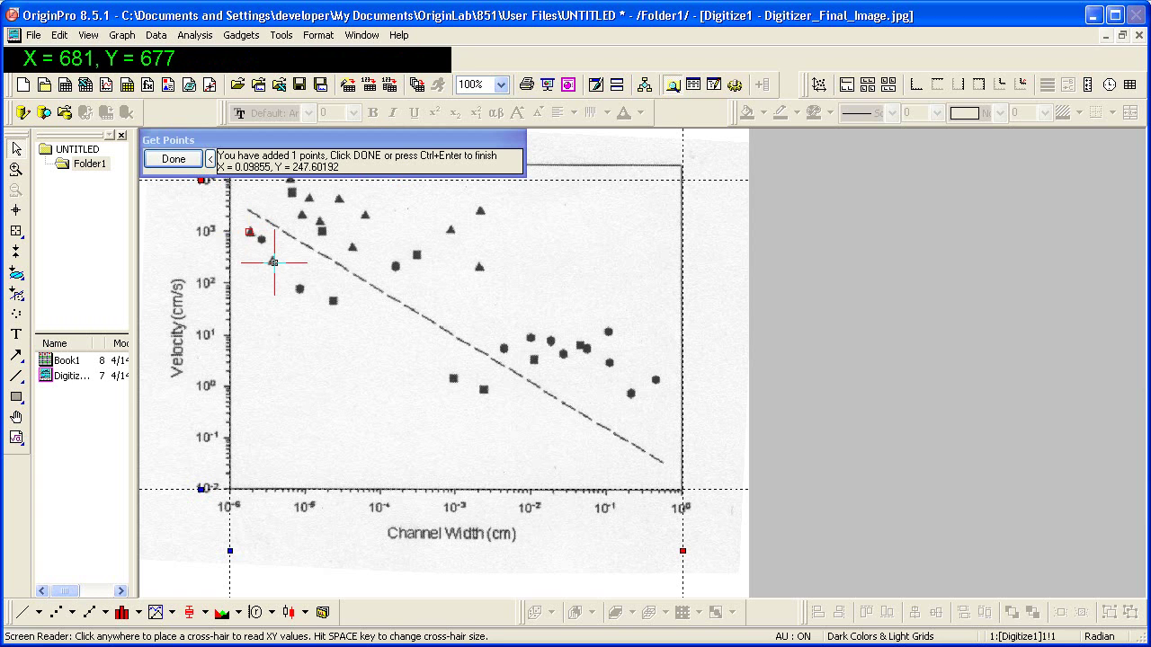
double_click(273, 262)
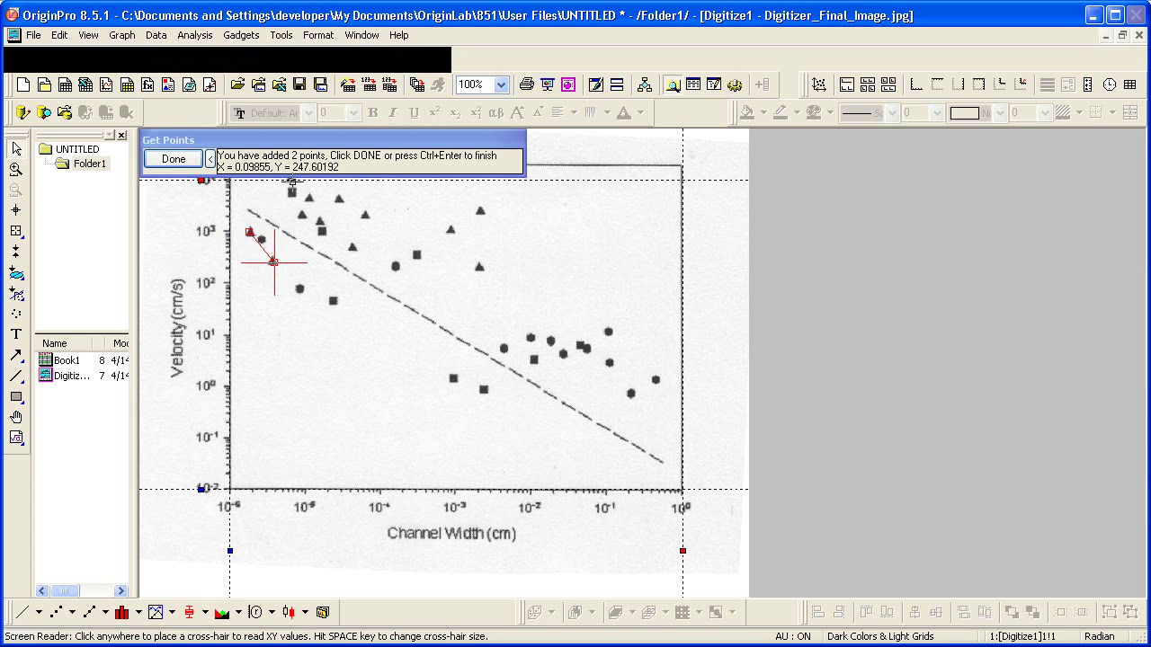
drag(297, 138, 688, 141)
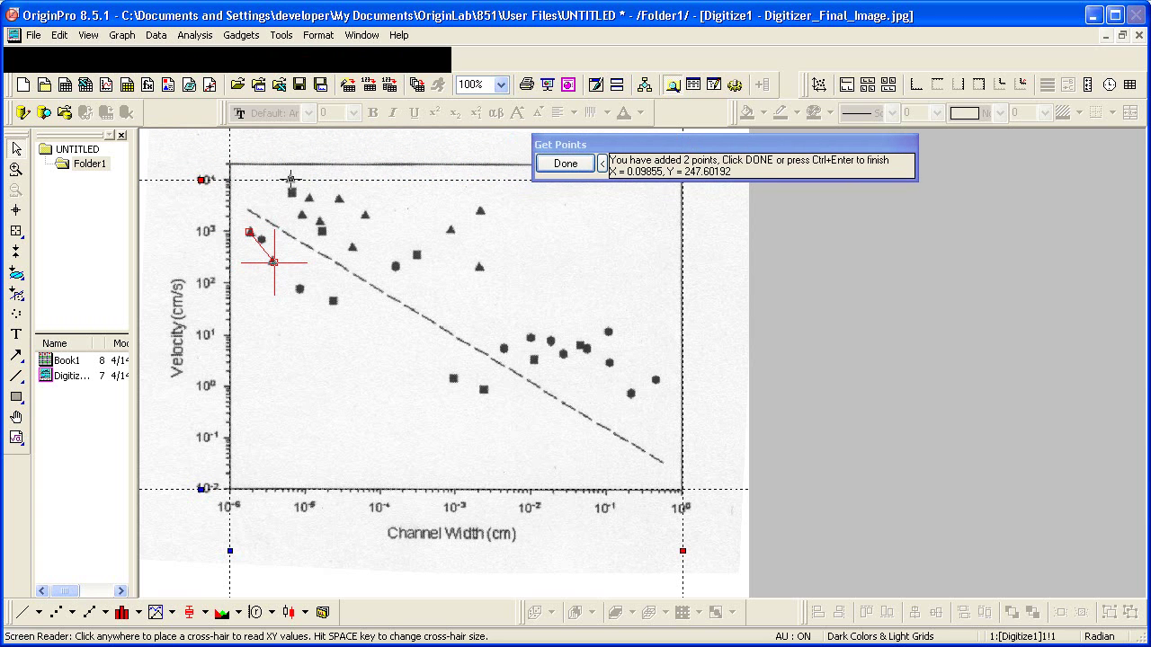
double_click(290, 179)
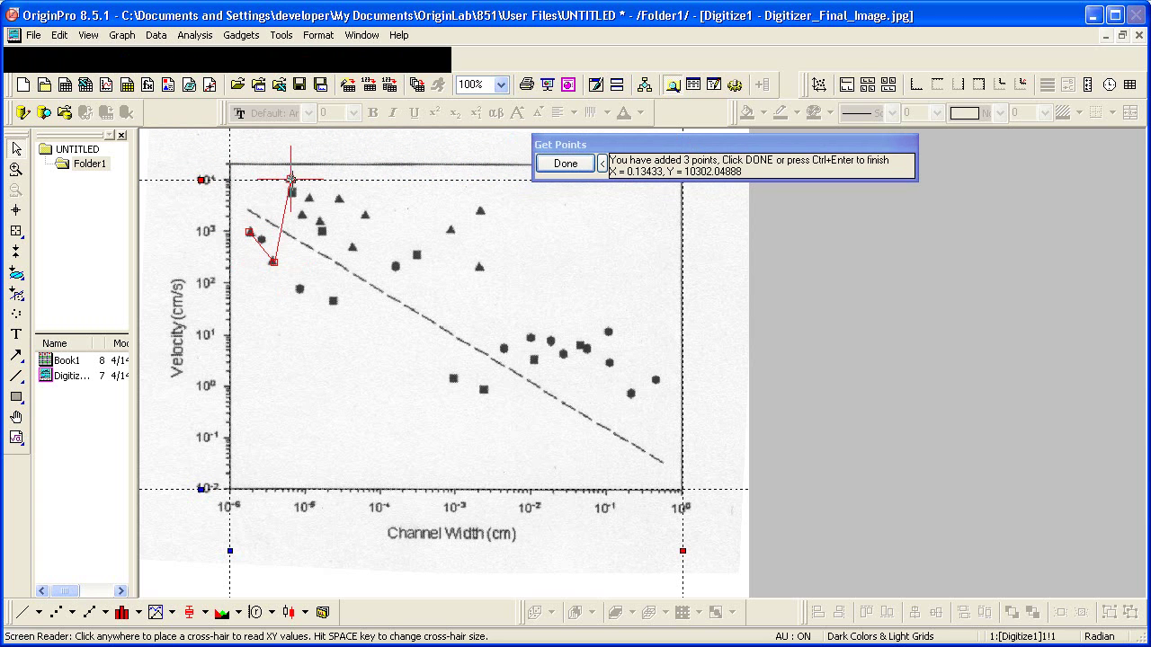
click(567, 164)
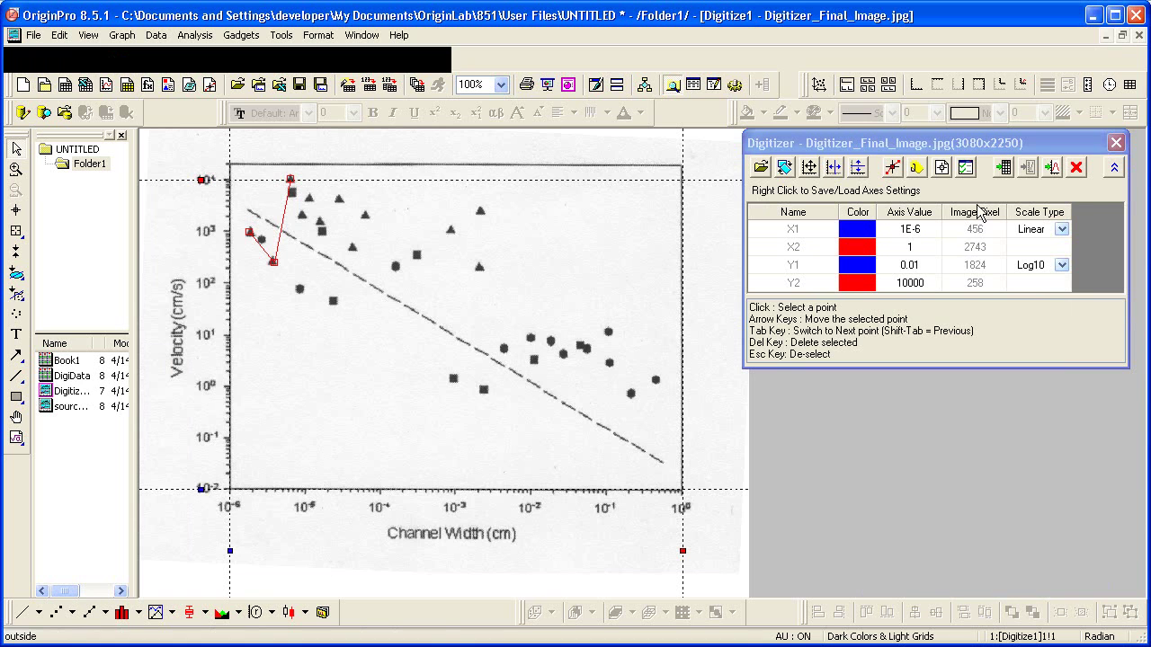
Step: Autofit column B in DigiData so 10302.04888 shows fully, then go back to the image
click(1011, 167)
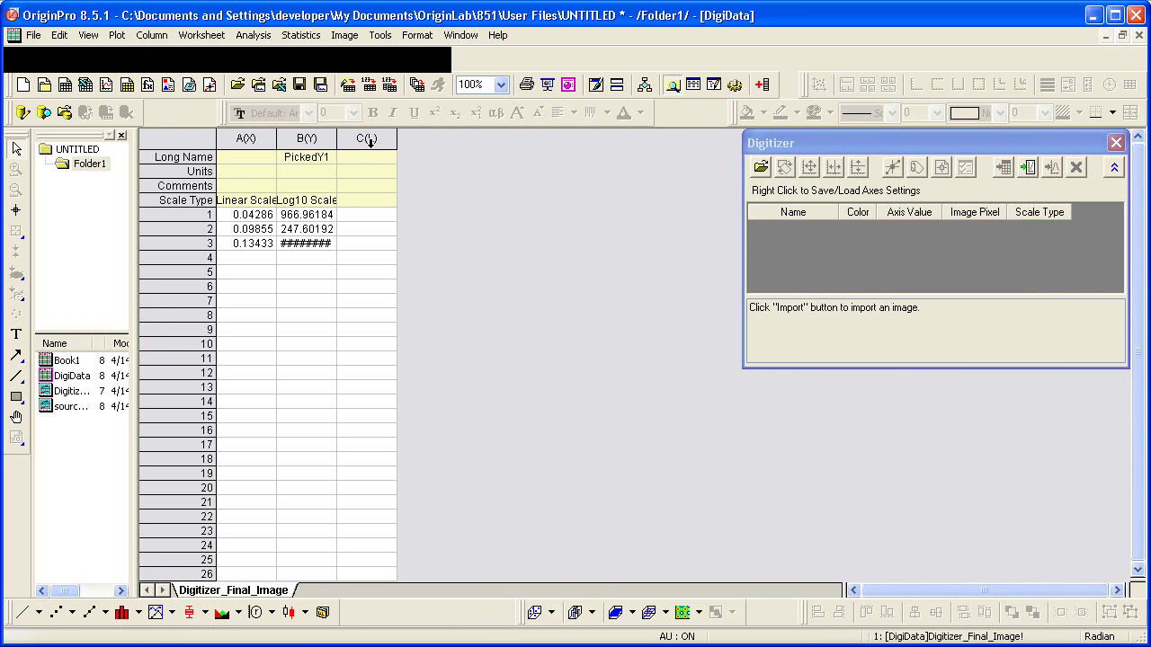
double_click(336, 138)
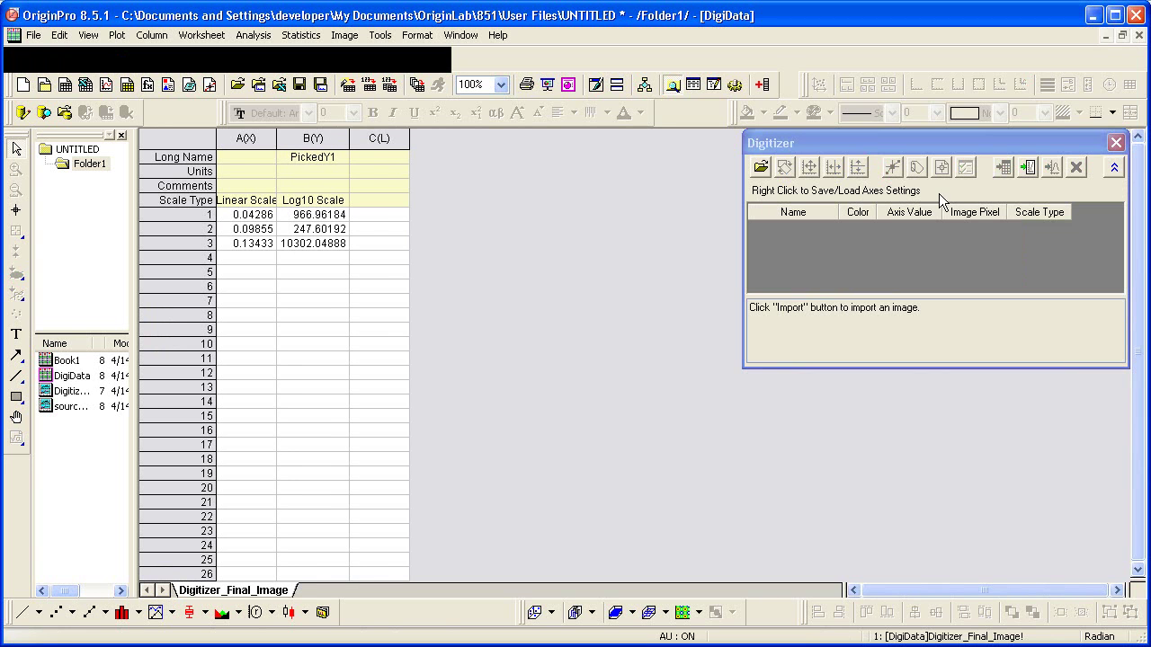
click(1029, 168)
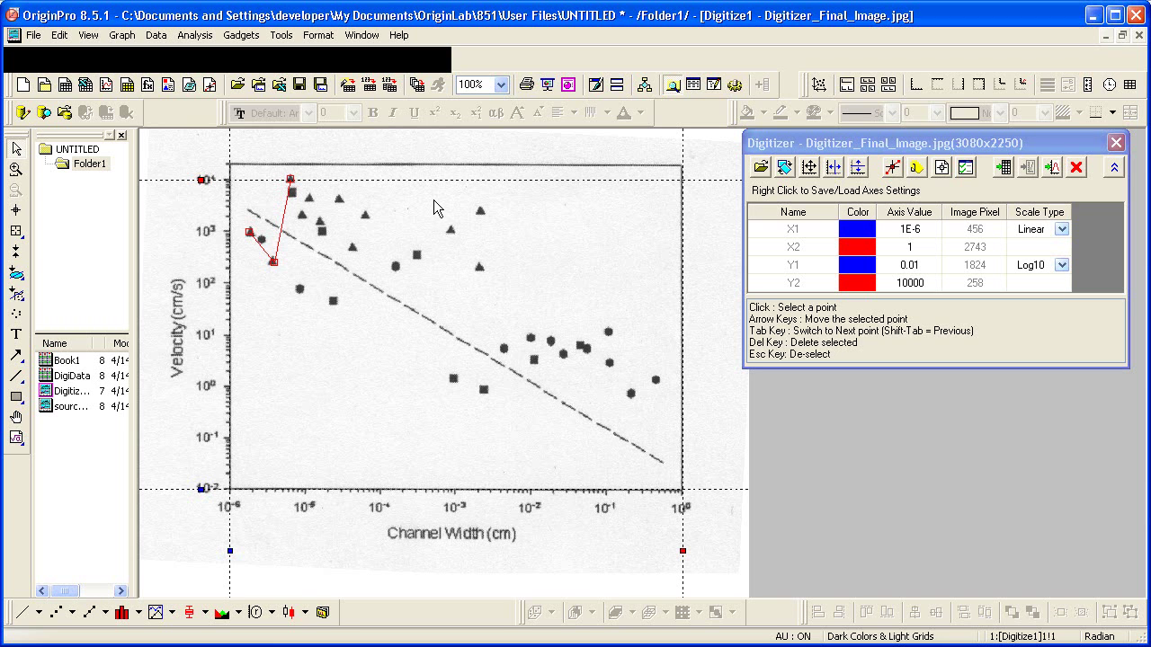
Step: Add a fourth picked point to the first dataset
click(893, 167)
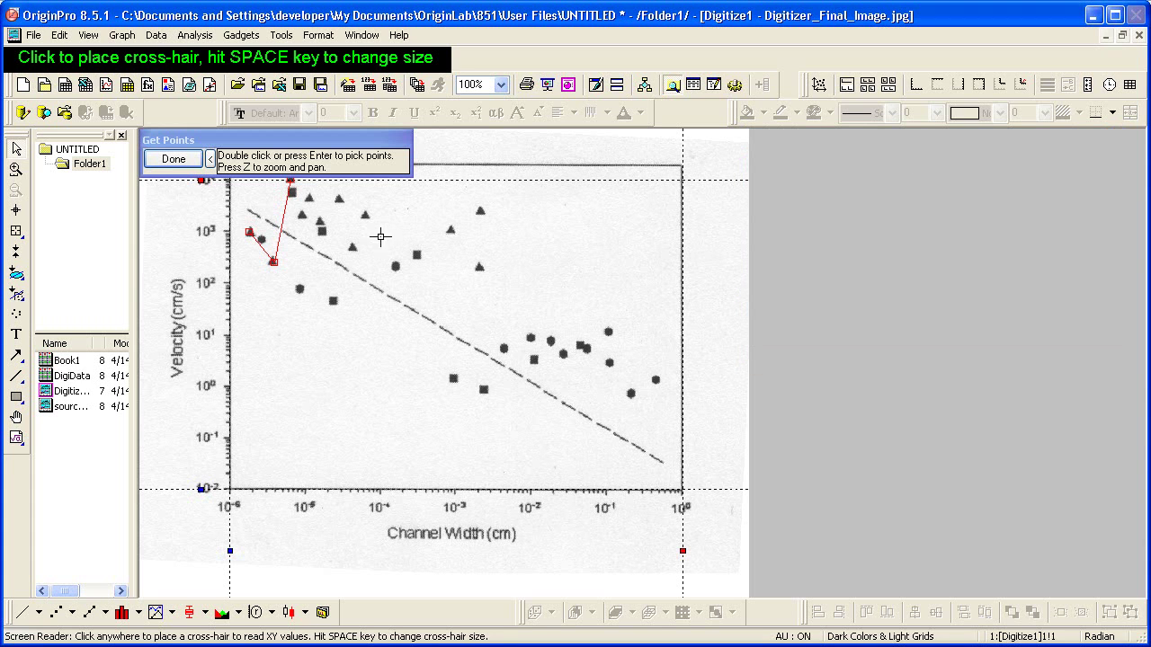
double_click(304, 217)
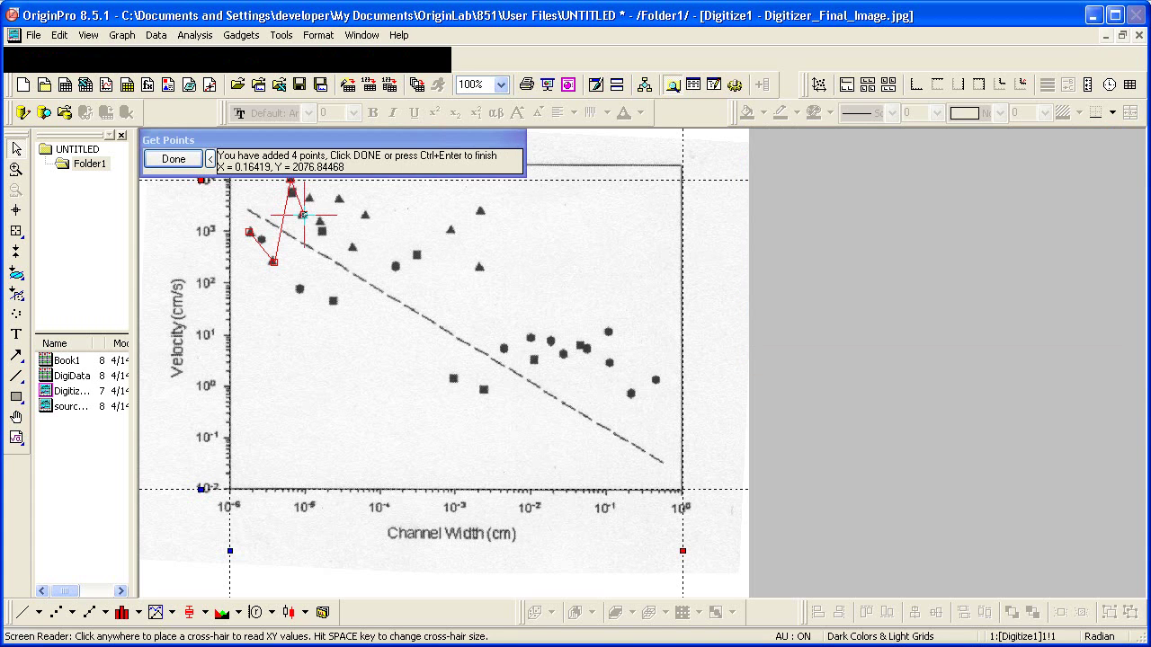
click(174, 160)
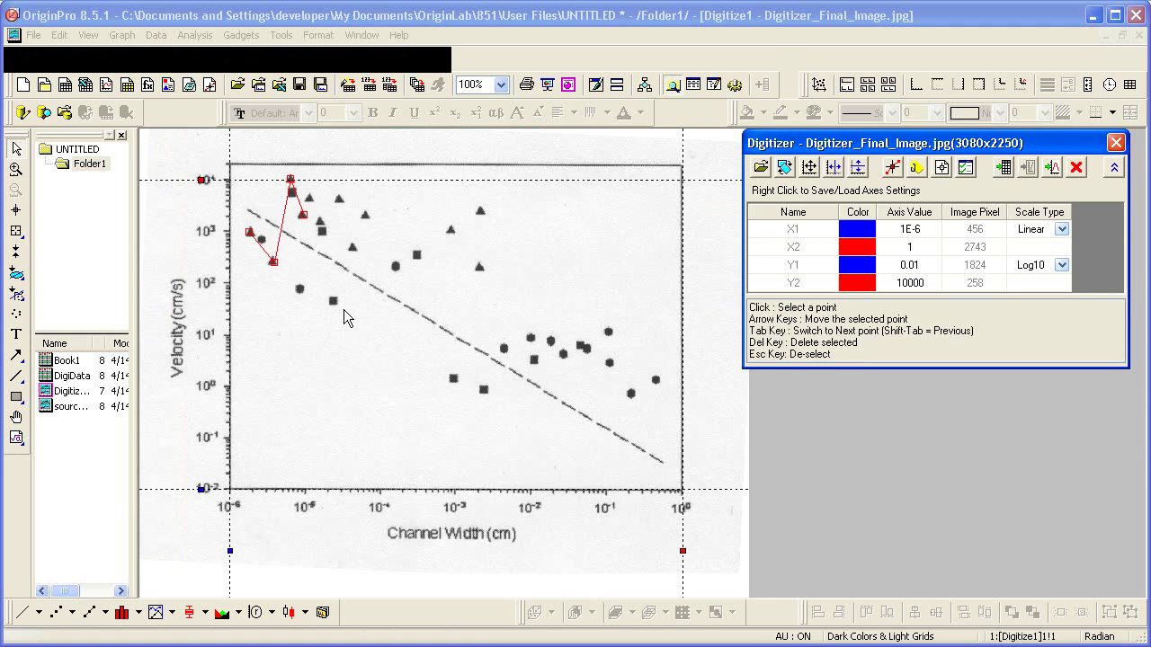
Step: Start a new dataset and pick three round markers (X 0.07081, 0.16017, 0.3607)
click(941, 167)
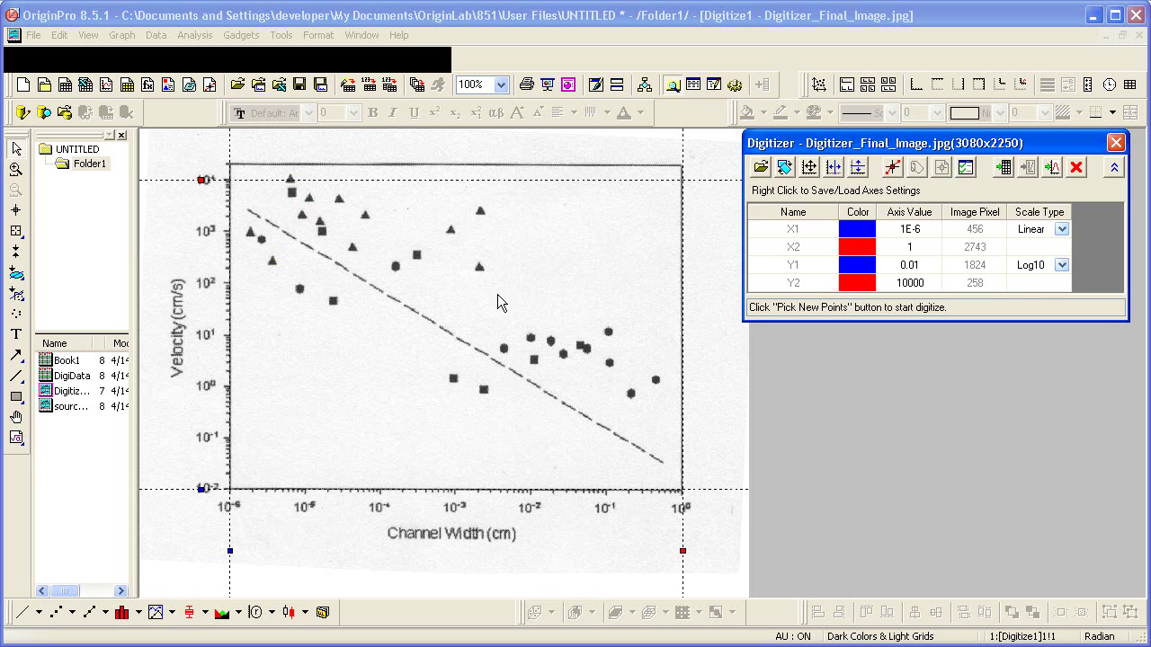
click(891, 168)
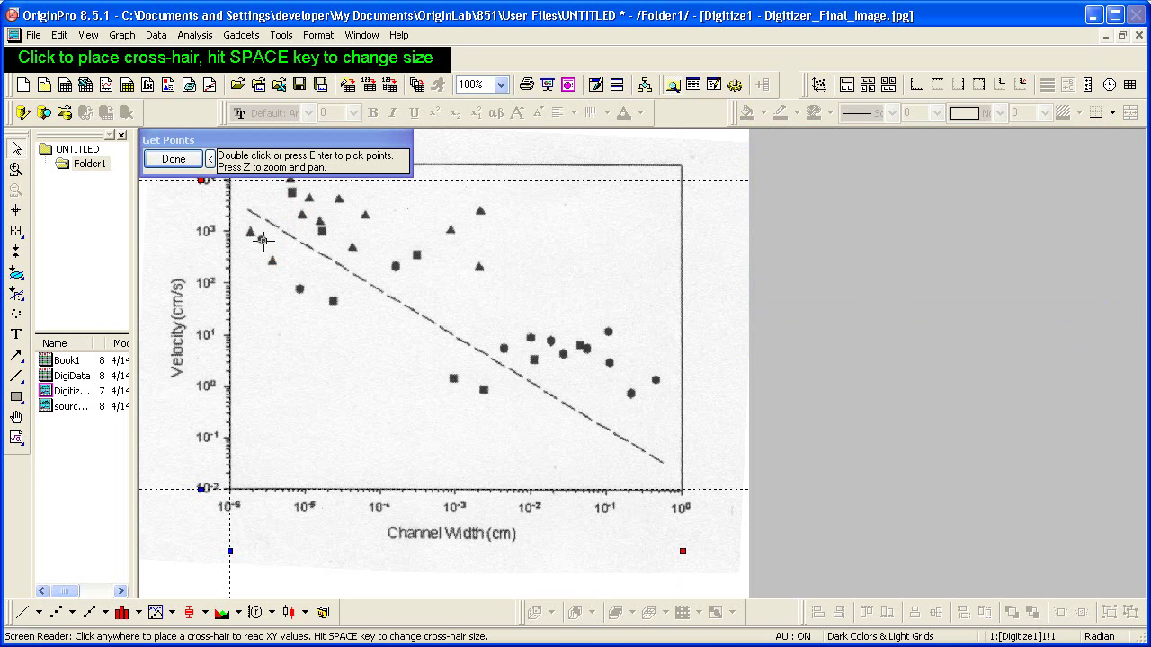
double_click(263, 239)
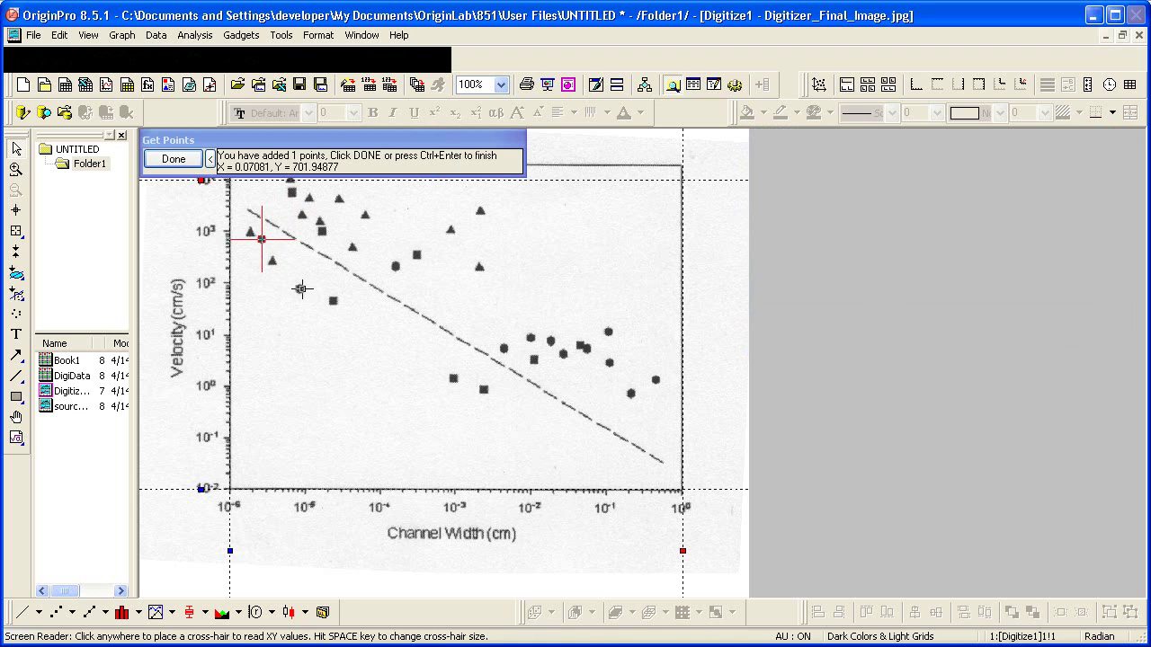
double_click(302, 288)
double_click(394, 267)
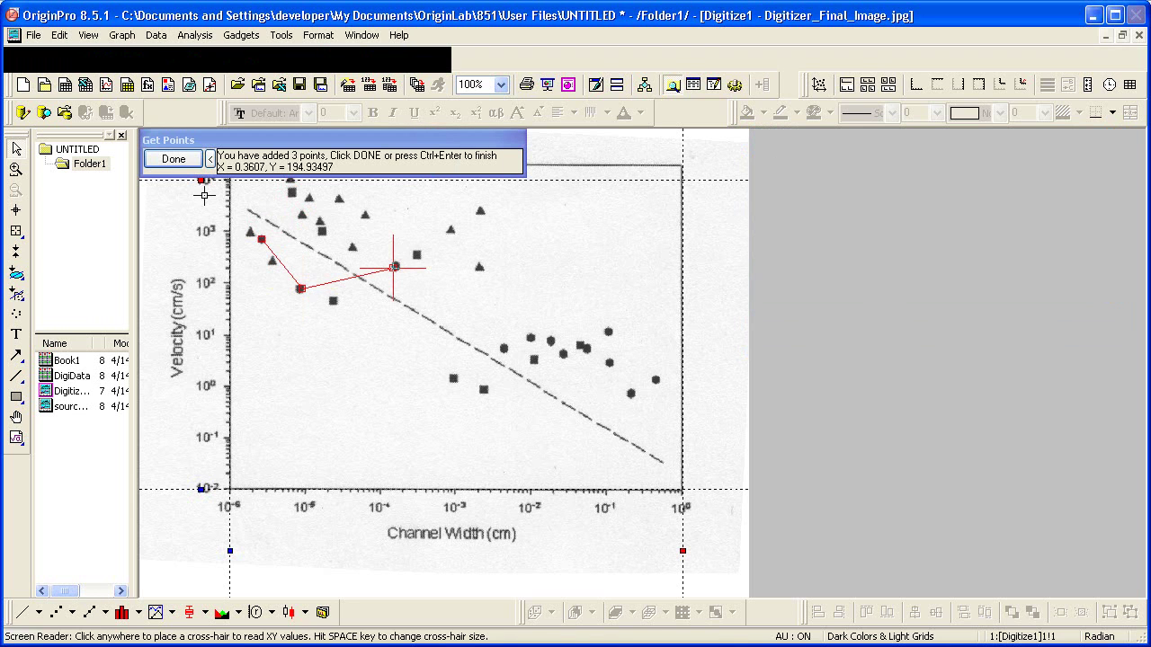
click(172, 158)
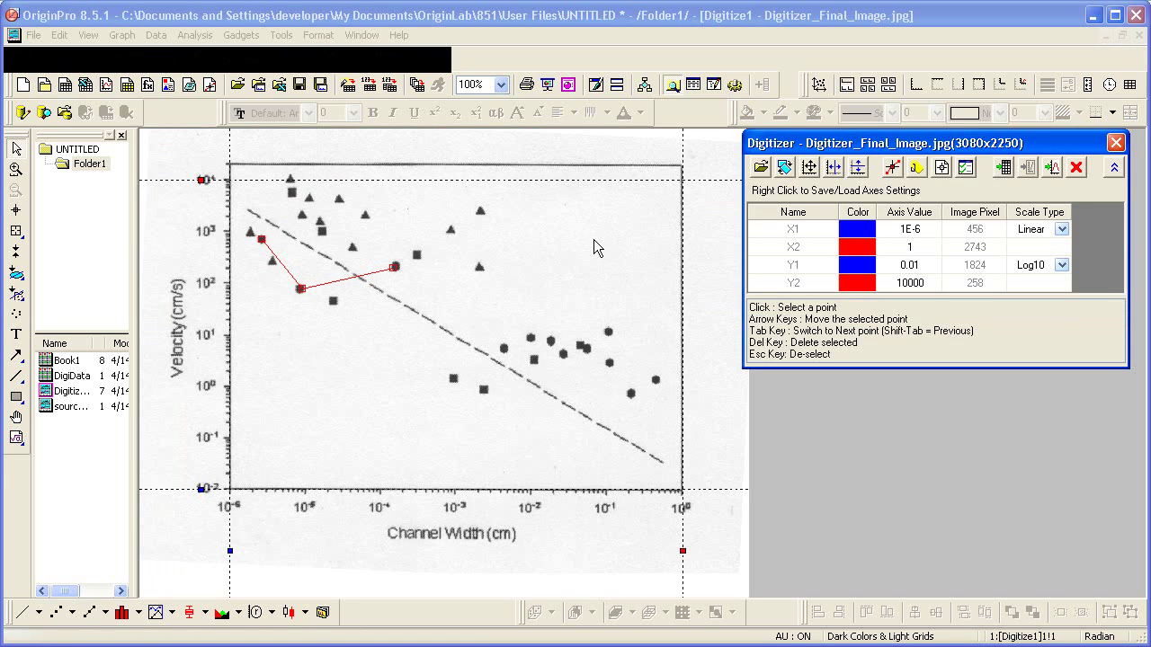
Step: Review PickedY1 and PickedY2 in DigiData, then clear the scan's picked markers for a new dataset
click(1005, 169)
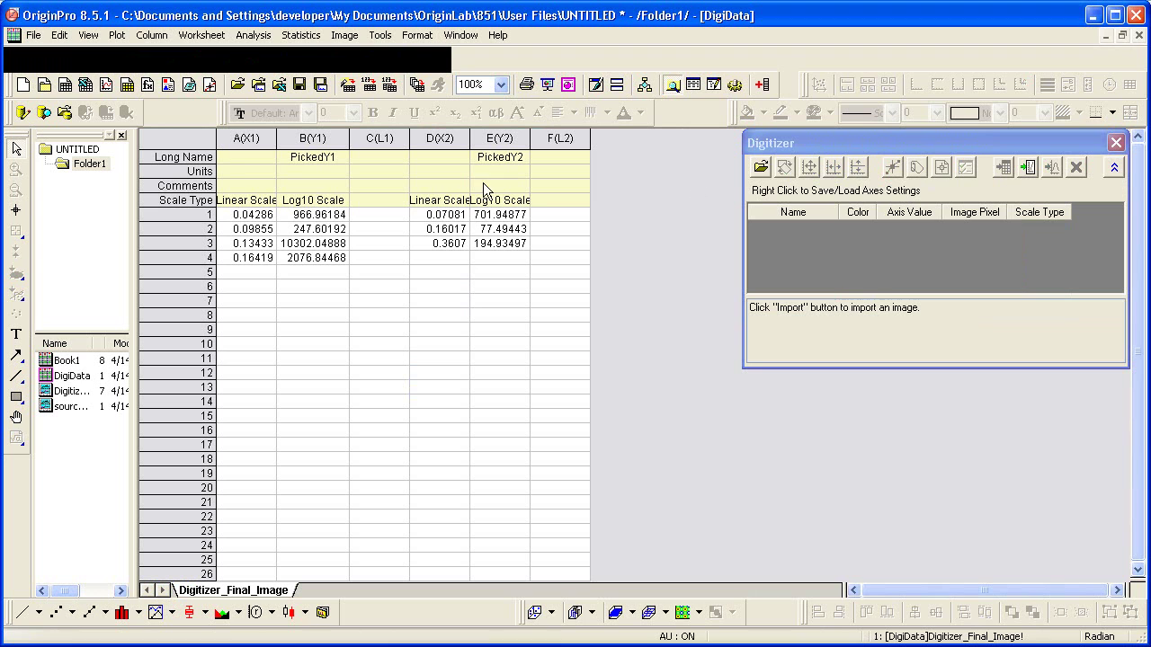
click(1028, 173)
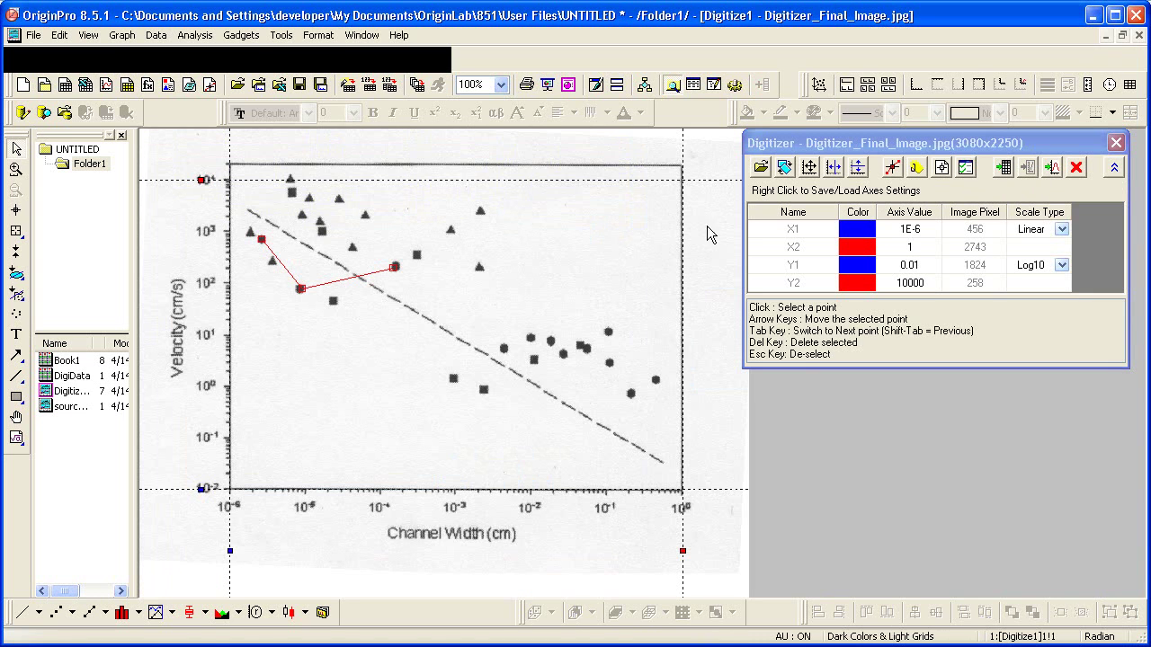
click(944, 170)
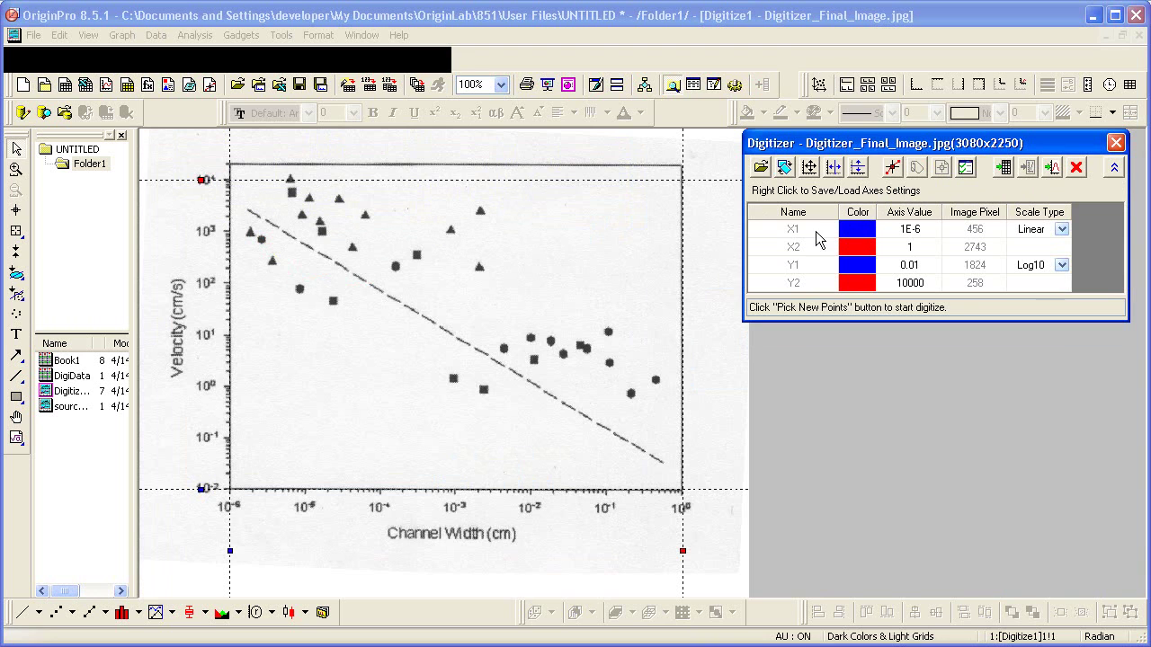
Step: Pick the upper-left and lower-right ends of the dashed line (Y 2432.36 and 0.0325)
click(891, 170)
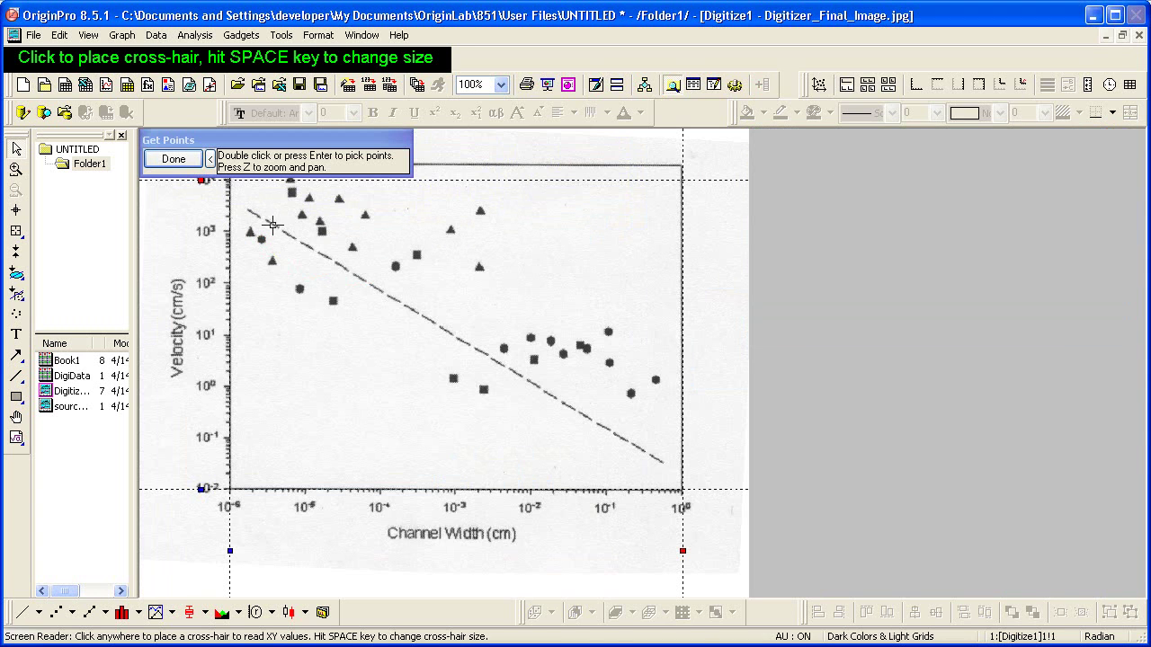
double_click(250, 213)
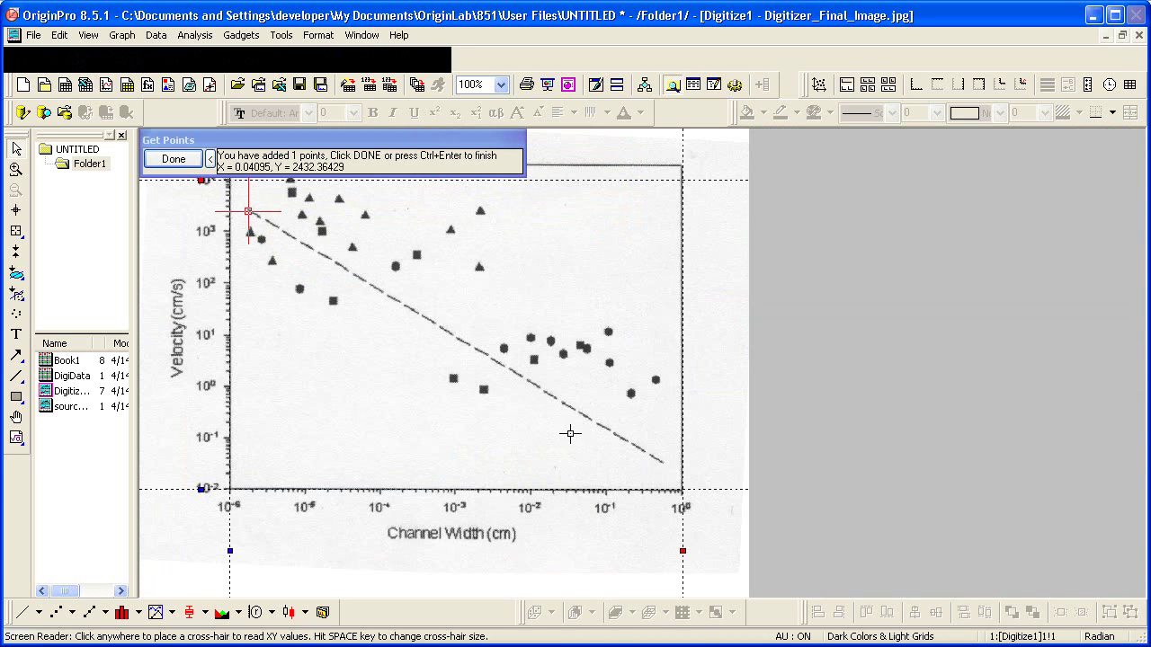
double_click(663, 462)
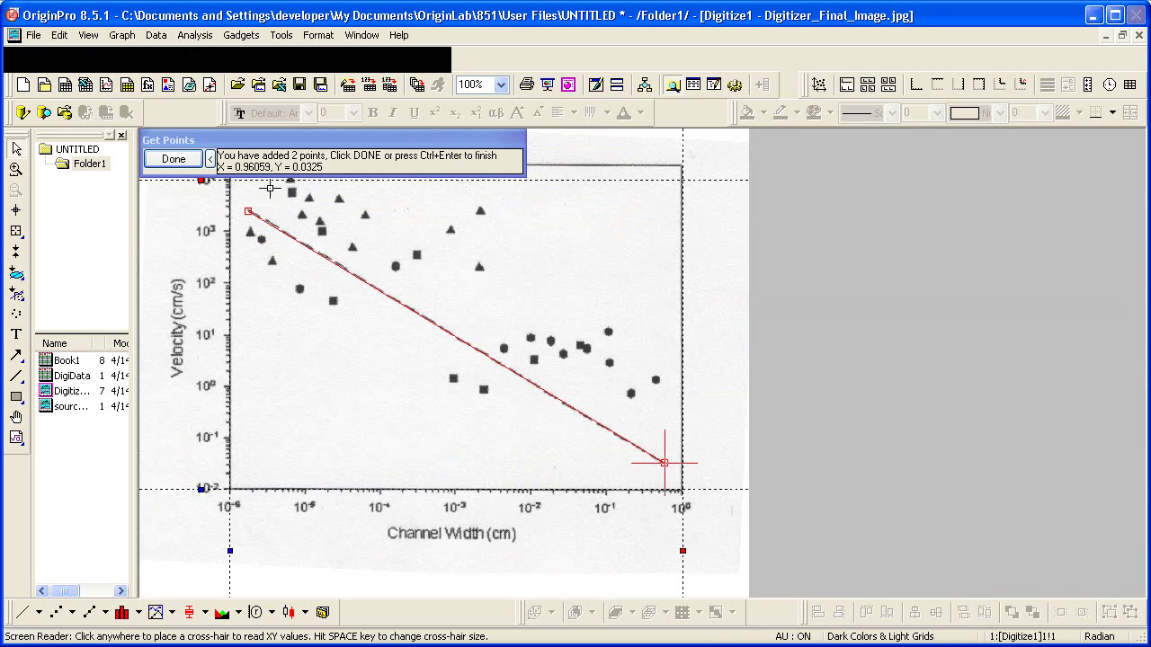
click(187, 165)
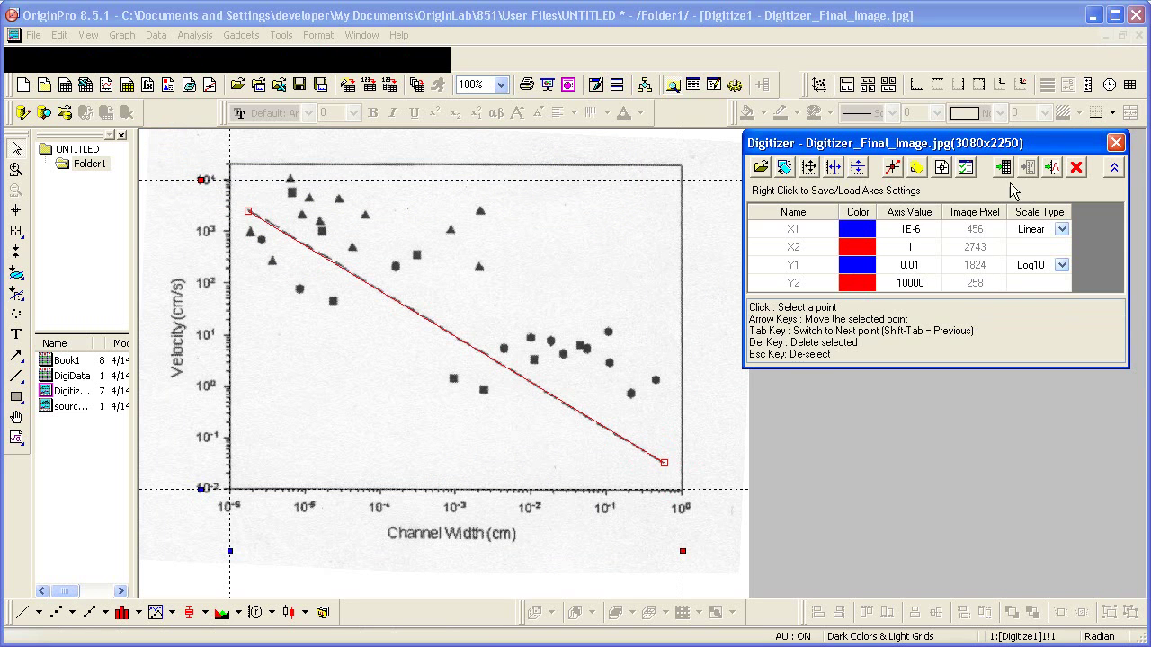
Step: Generate the DigiPlot graph and change PickedY3's plot type to Line
click(1053, 168)
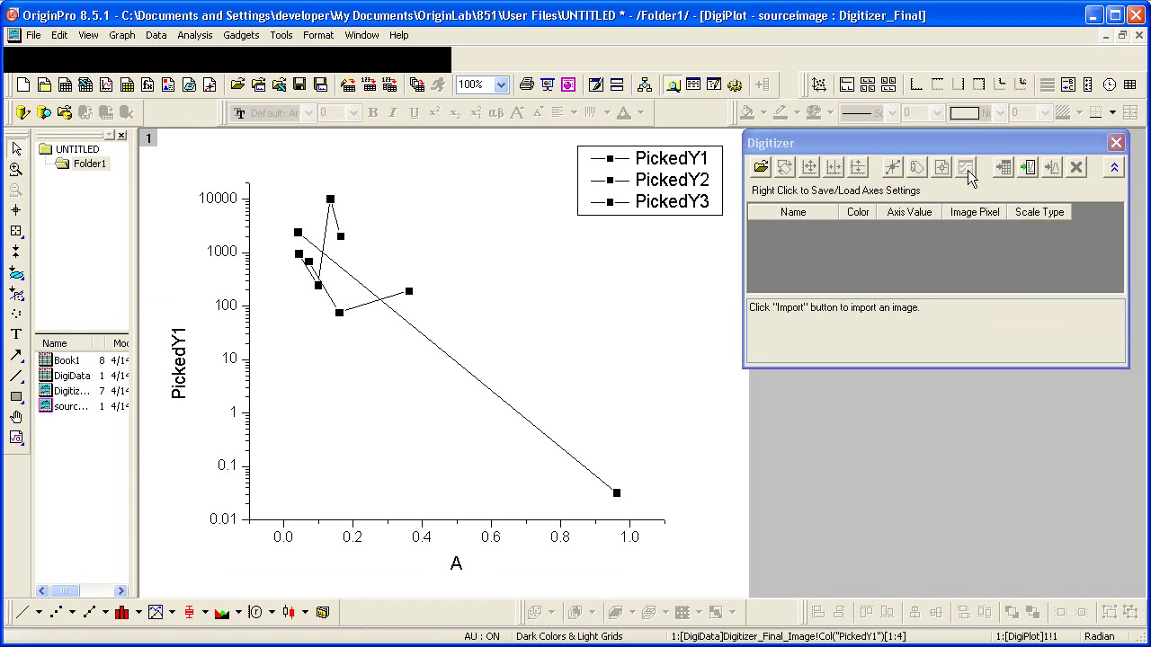
double_click(483, 389)
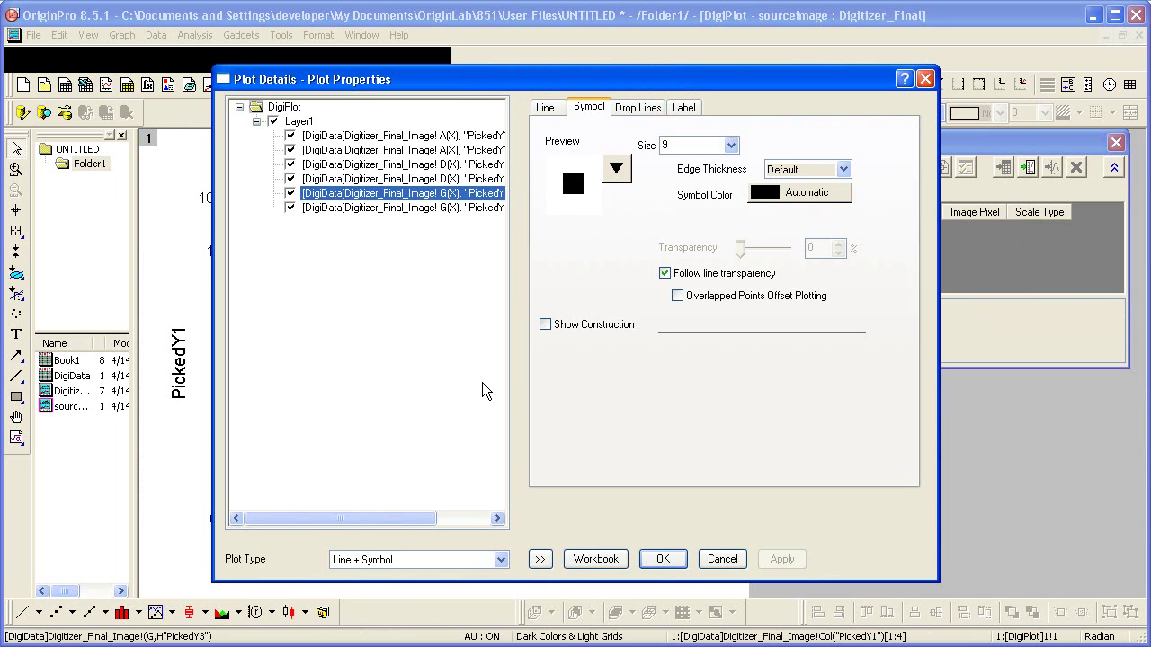
click(474, 561)
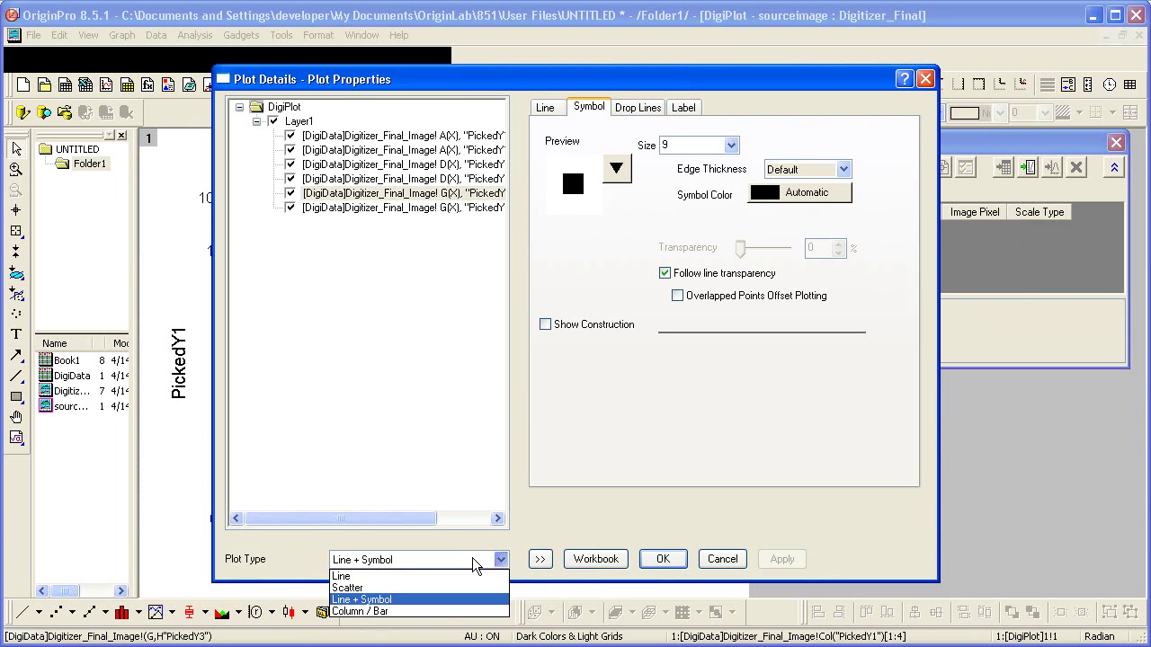
click(468, 580)
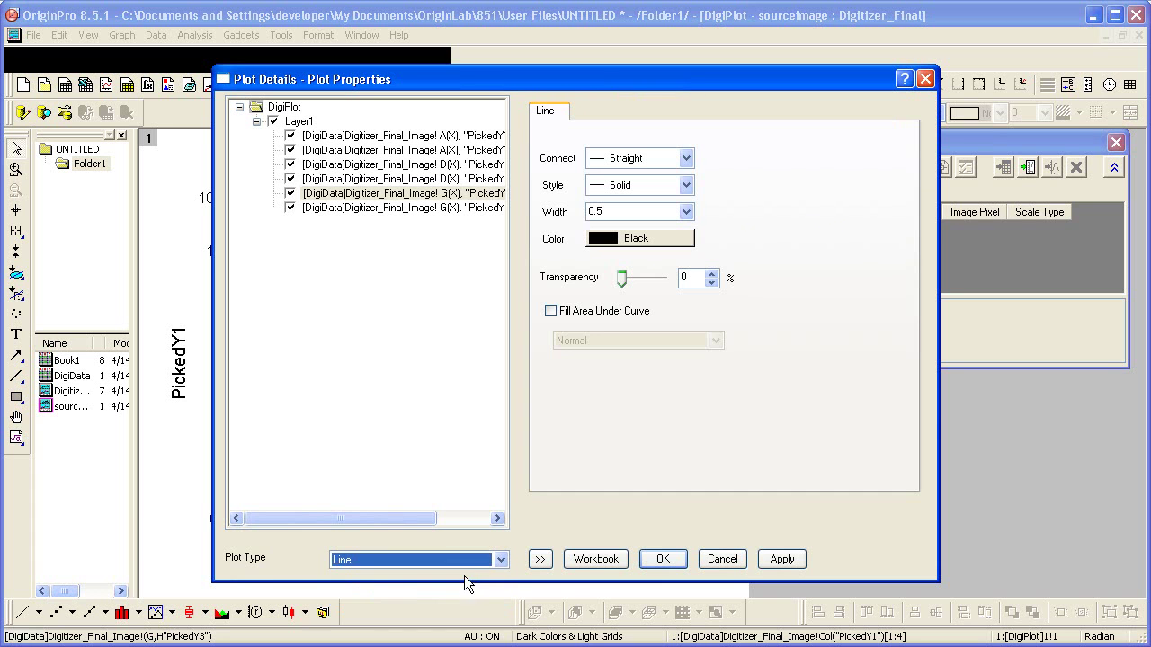
Step: Check PickedY2's symbol shape, leave it unchanged, and apply the plot settings
click(470, 166)
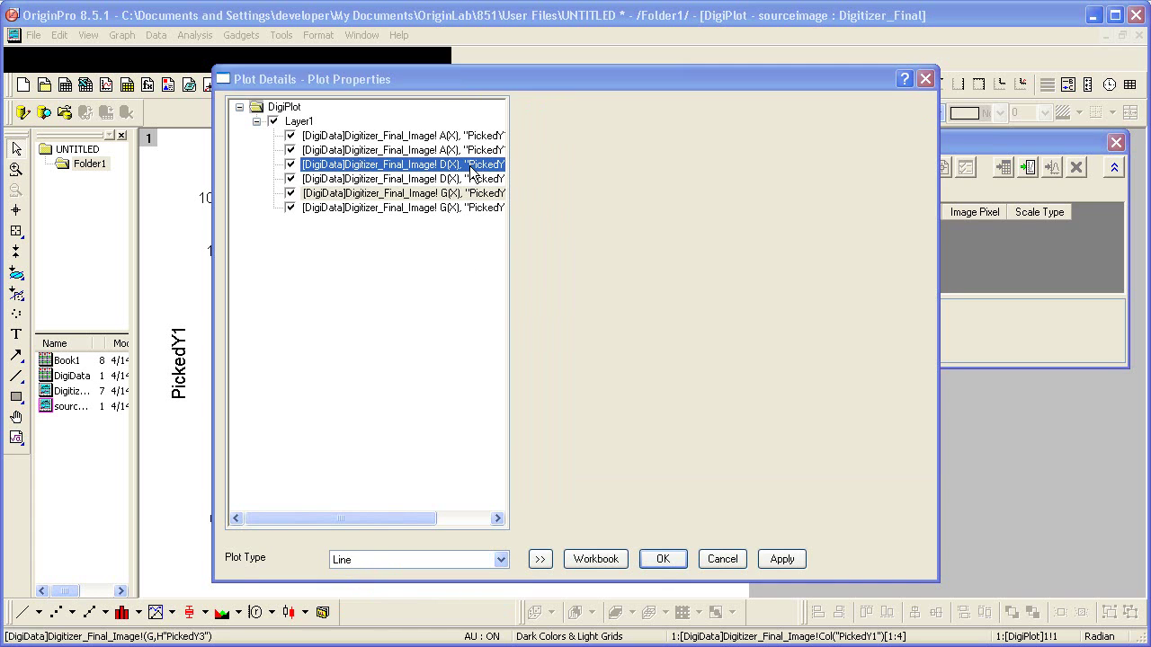
click(616, 172)
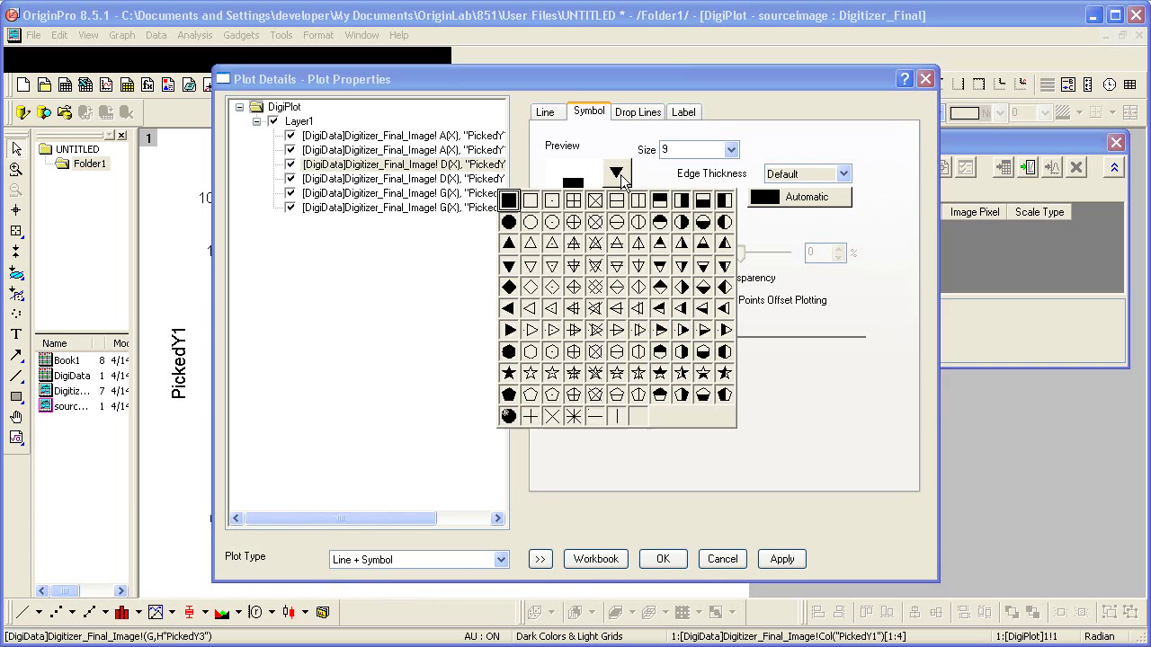
click(645, 180)
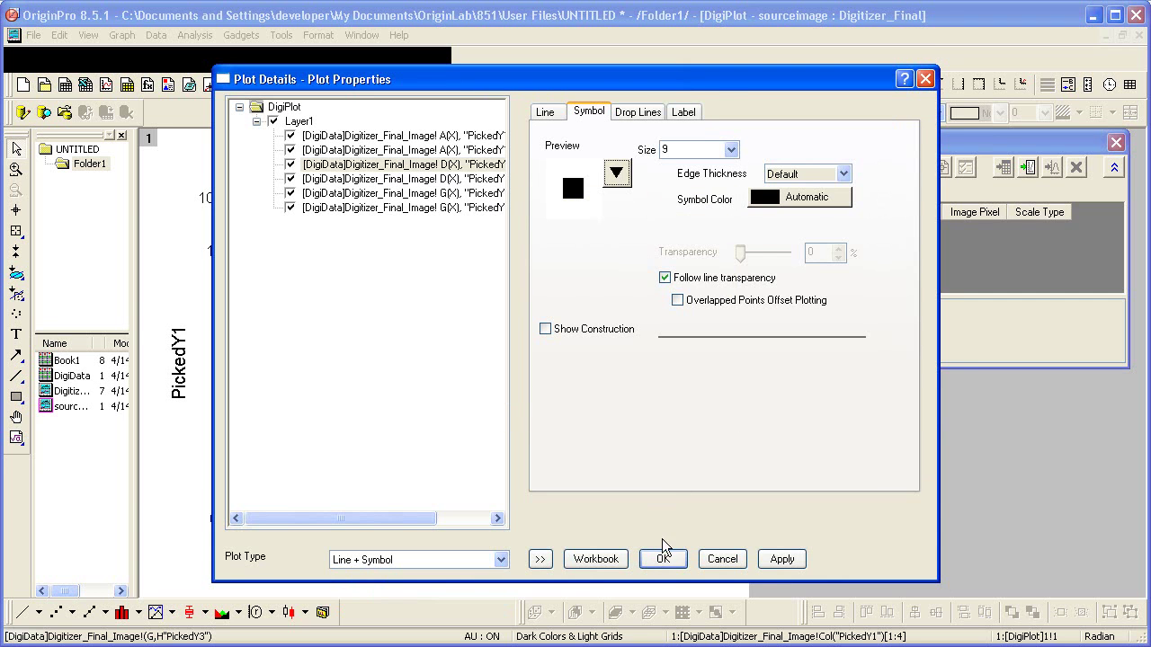
click(670, 565)
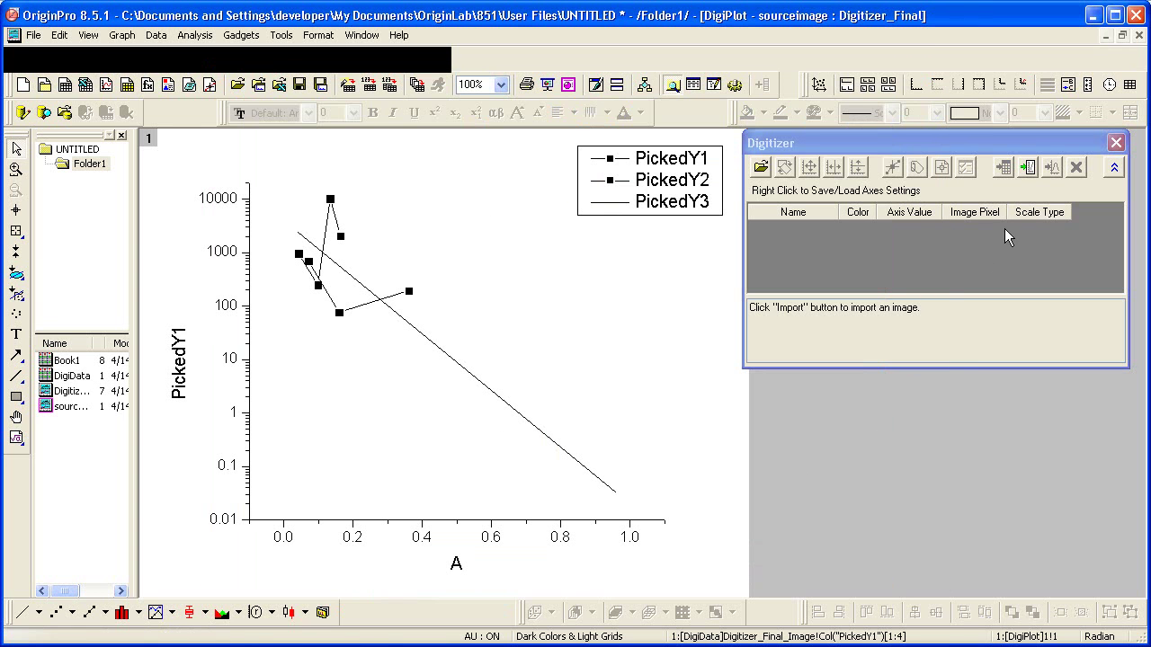
Step: Switch back to the calibrated Digitizer_Final_Image.jpg scan and reopen the Digitizer panel
click(1029, 166)
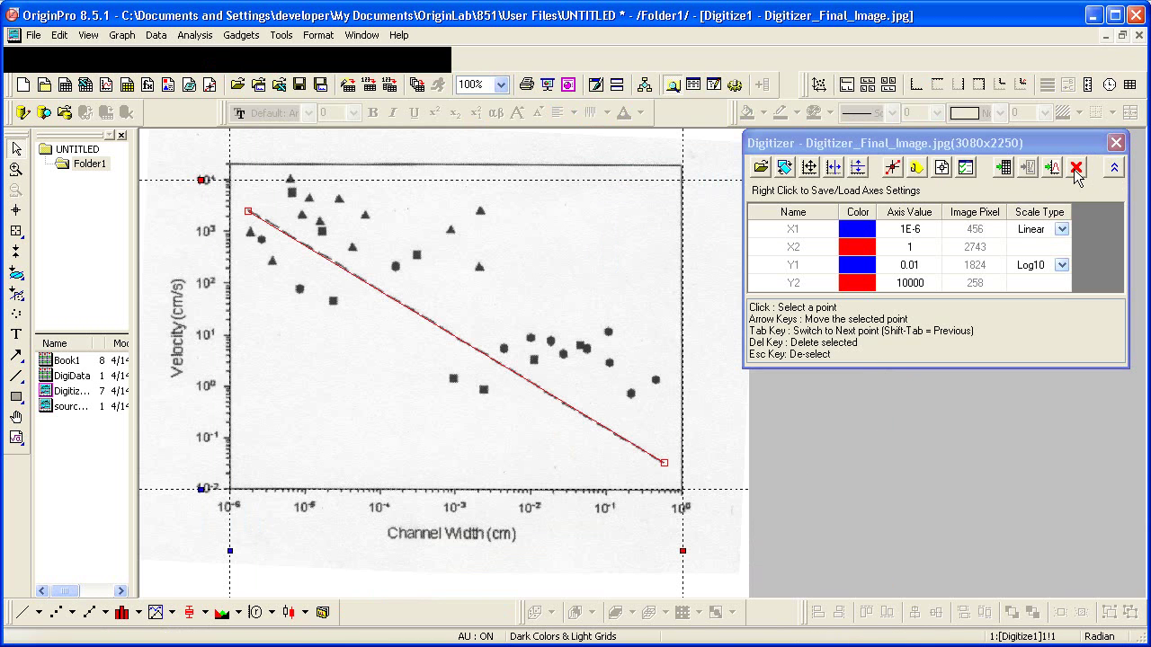
click(1116, 143)
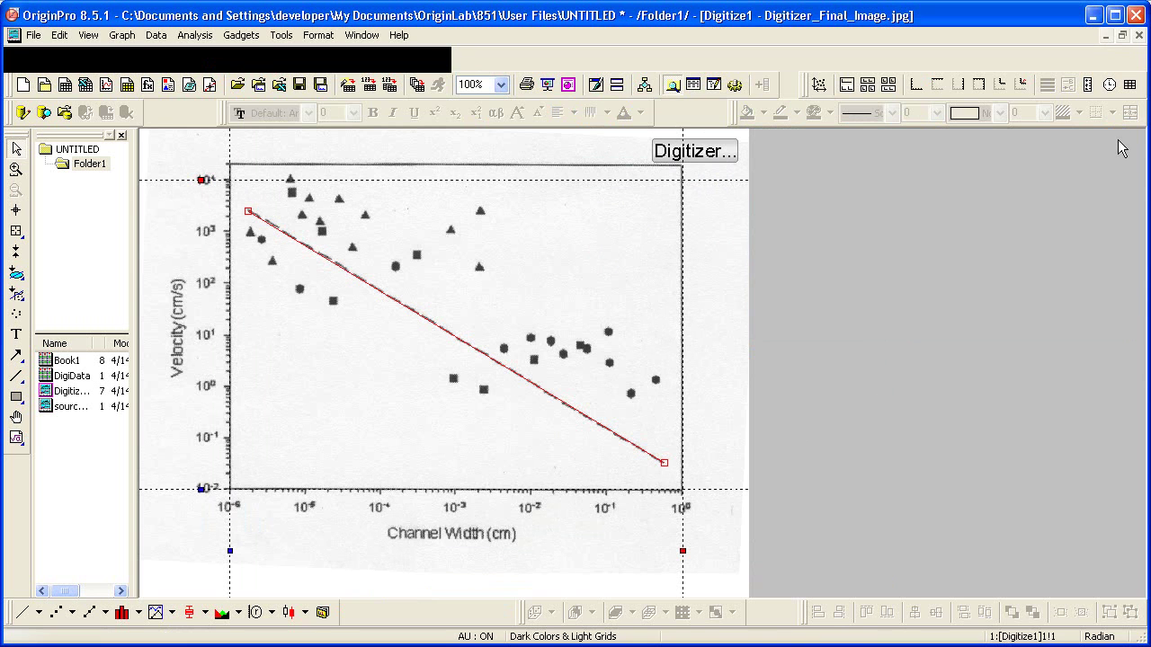
click(725, 156)
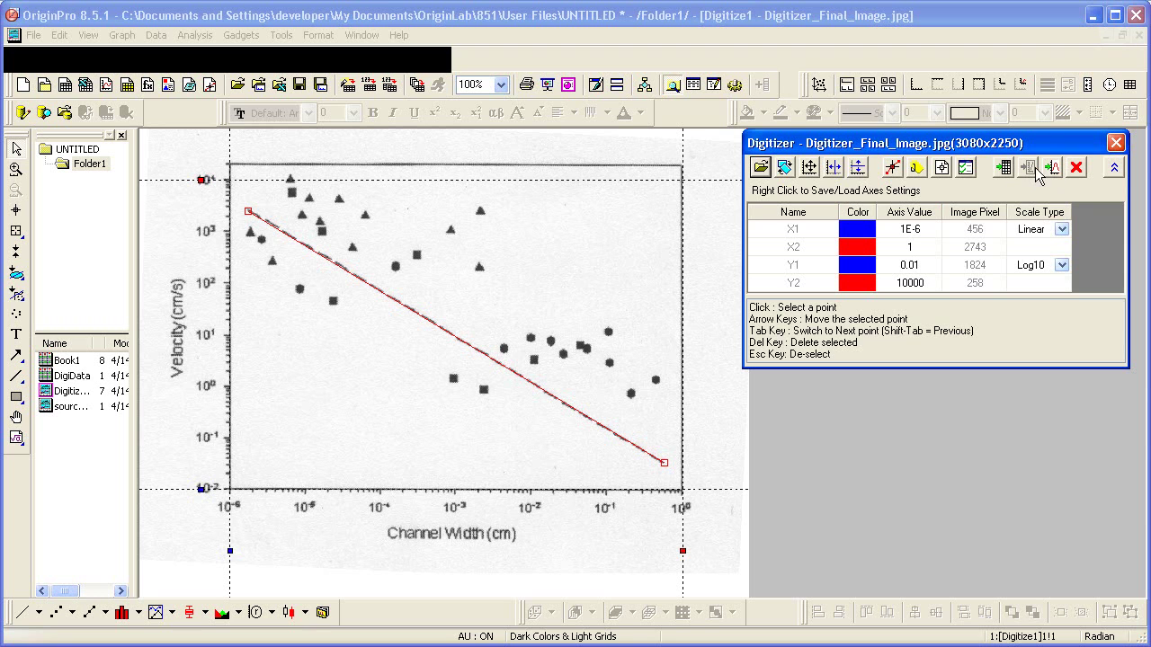
double_click(78, 378)
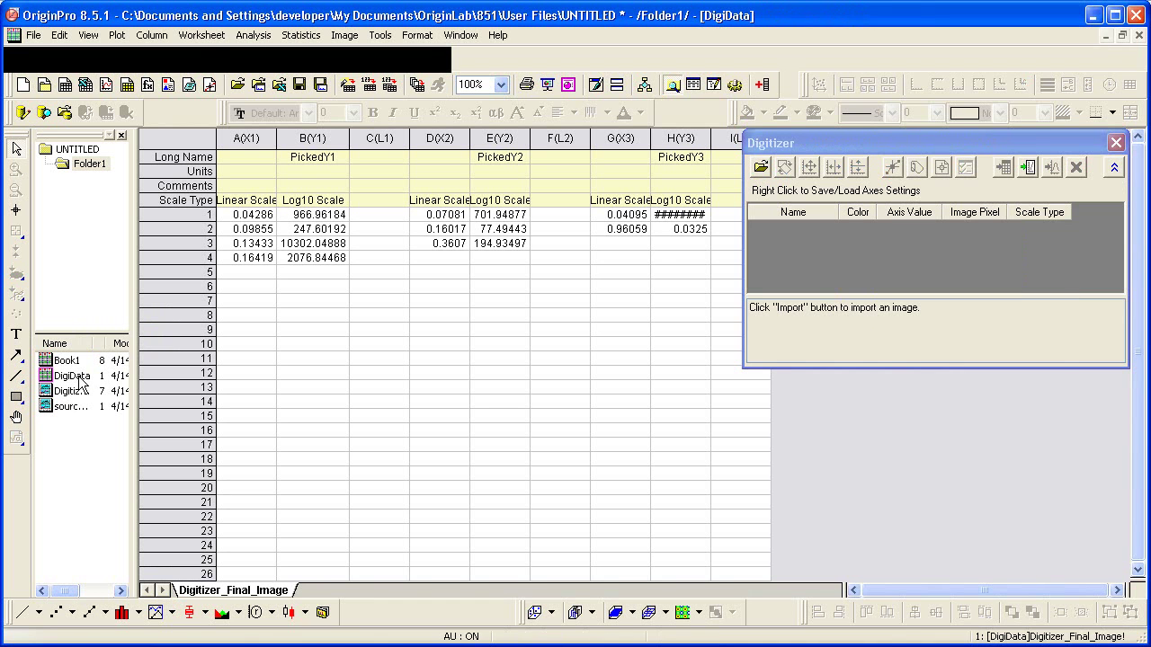
double_click(60, 410)
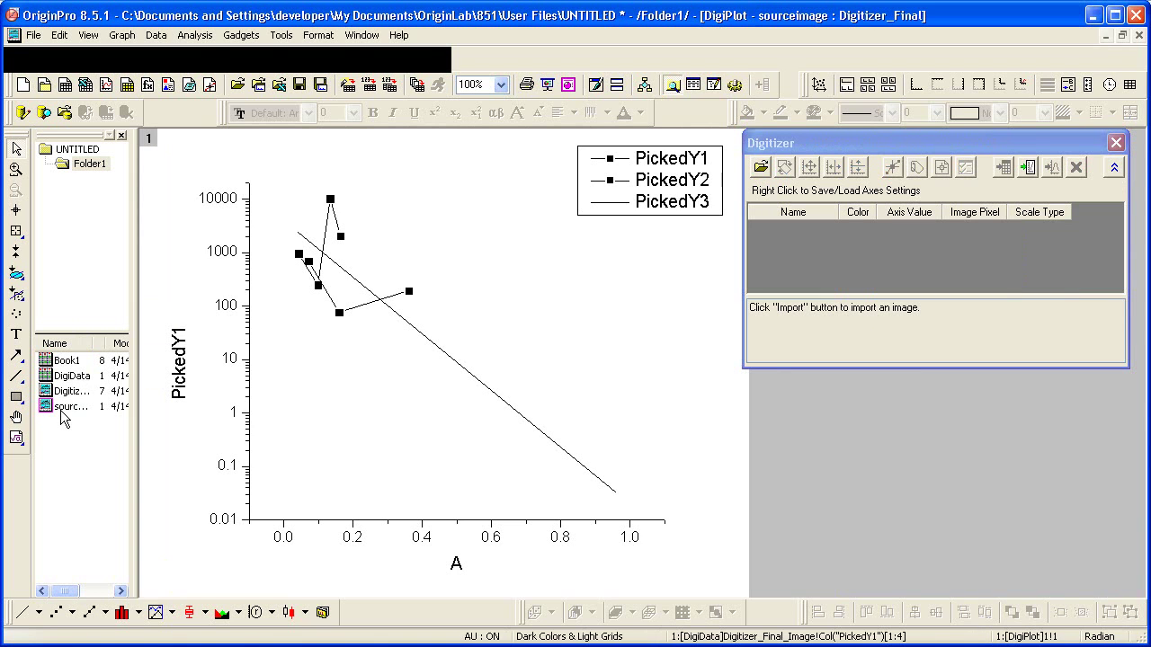
double_click(79, 378)
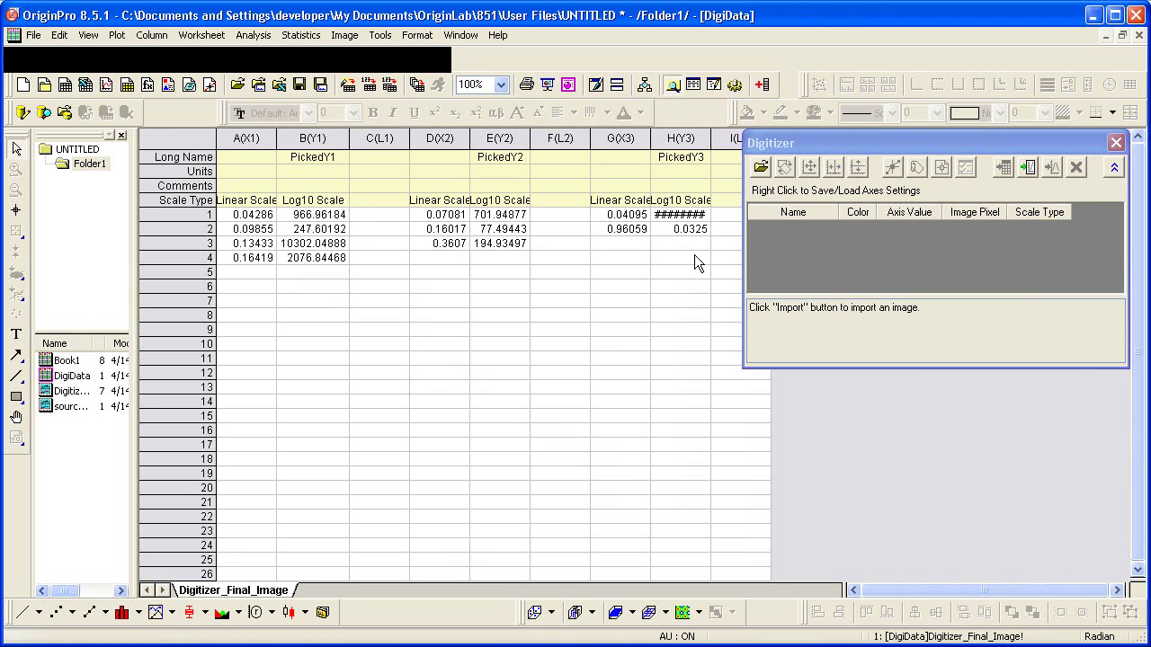
click(1028, 169)
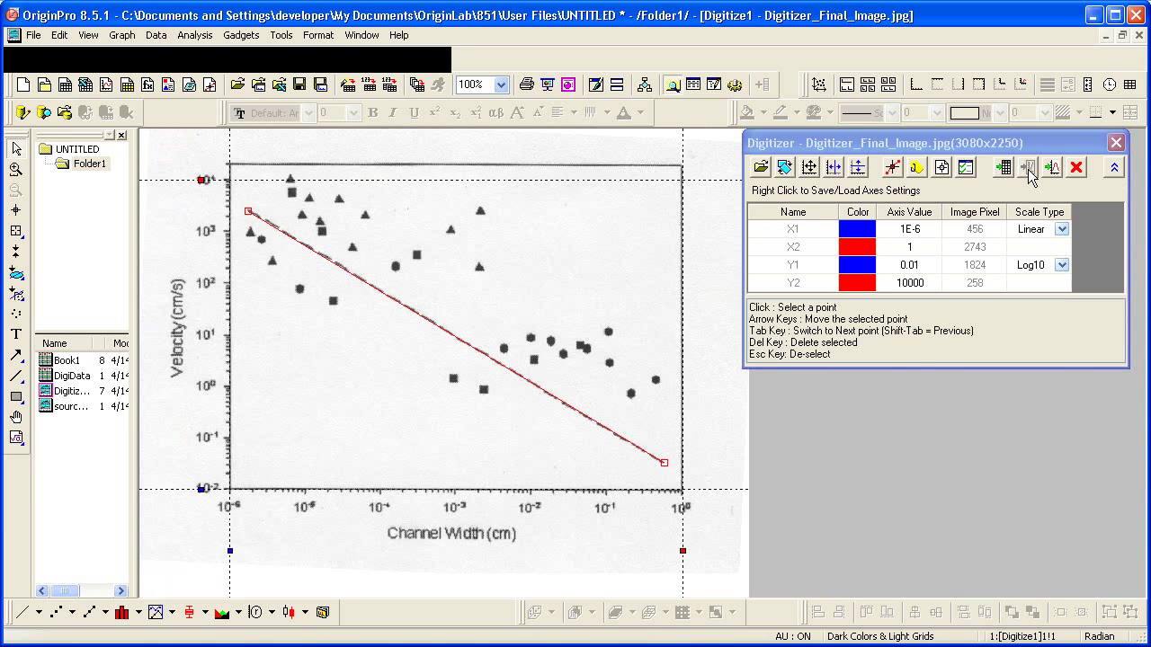